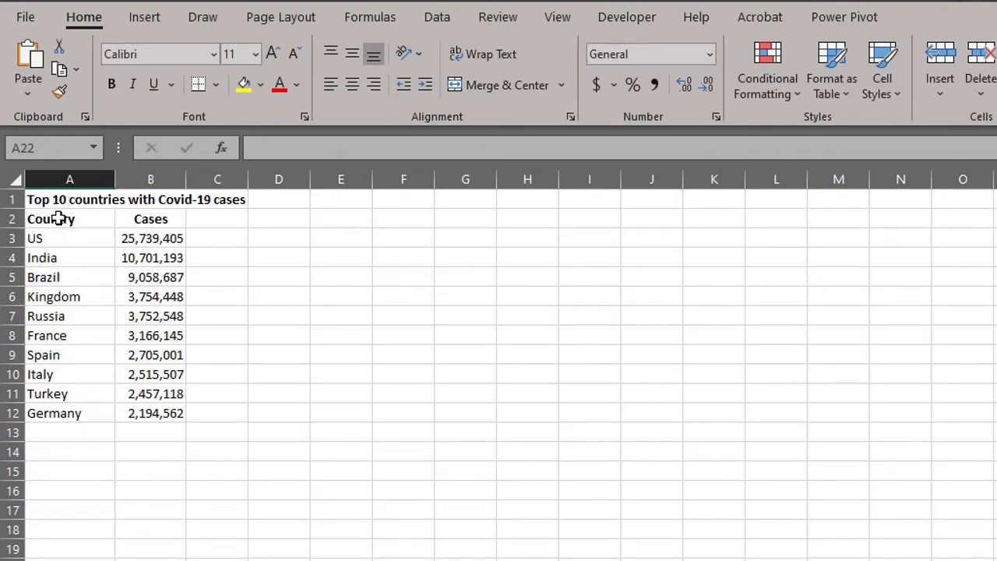
Insert a filled map chart from the countries and cases in A2:B12 and resize it beside the table
{"action": "left_click_drag", "start_coordinate": [59, 218], "coordinate": [167, 413]}
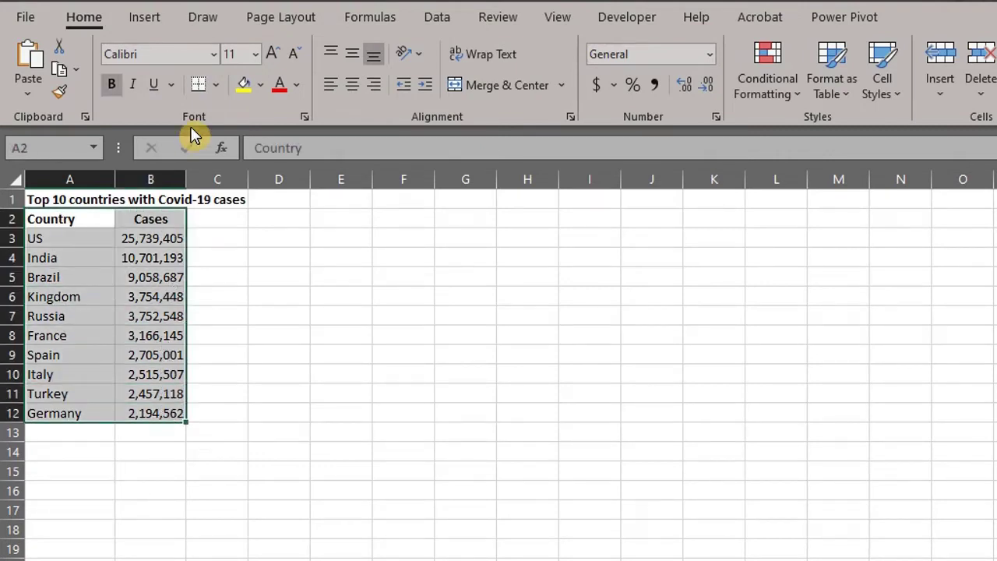
{"action": "left_click", "coordinate": [155, 23]}
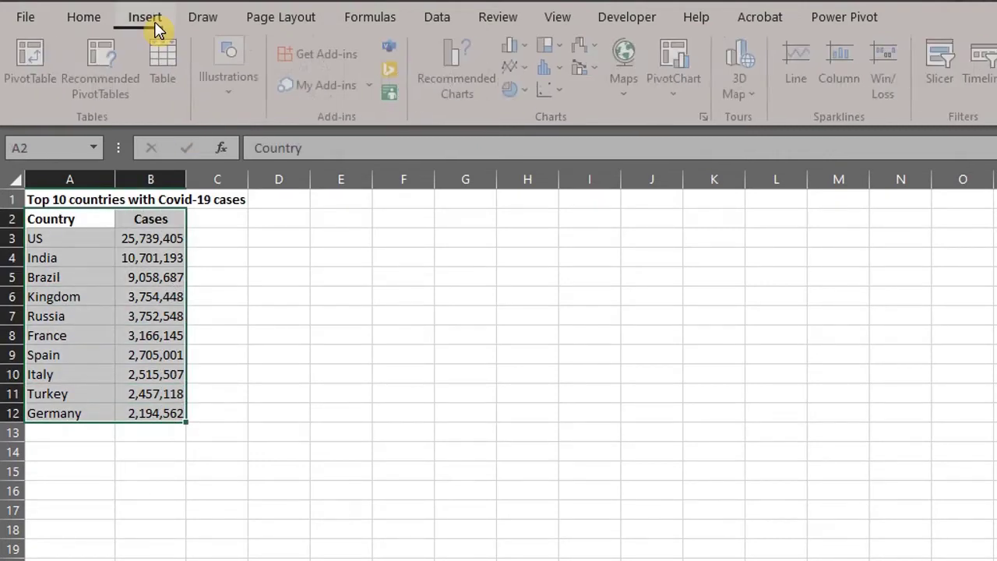
{"action": "left_click", "coordinate": [630, 95]}
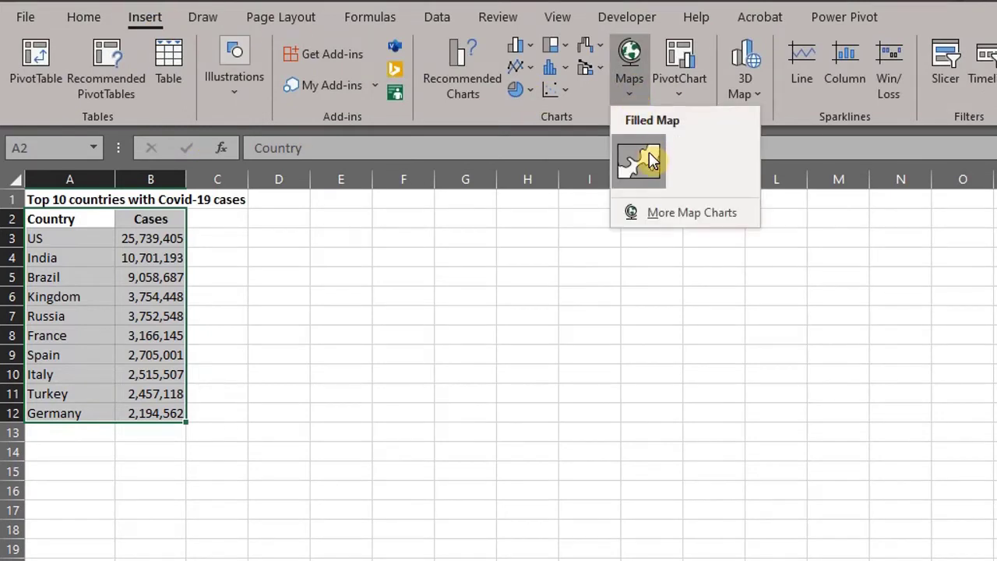
{"action": "left_click", "coordinate": [649, 152]}
{"action": "left_click_drag", "start_coordinate": [297, 264], "coordinate": [247, 207]}
Replace the chart title with 'Top 10 countries with Covid-19 cases'
{"action": "left_click", "coordinate": [543, 227]}
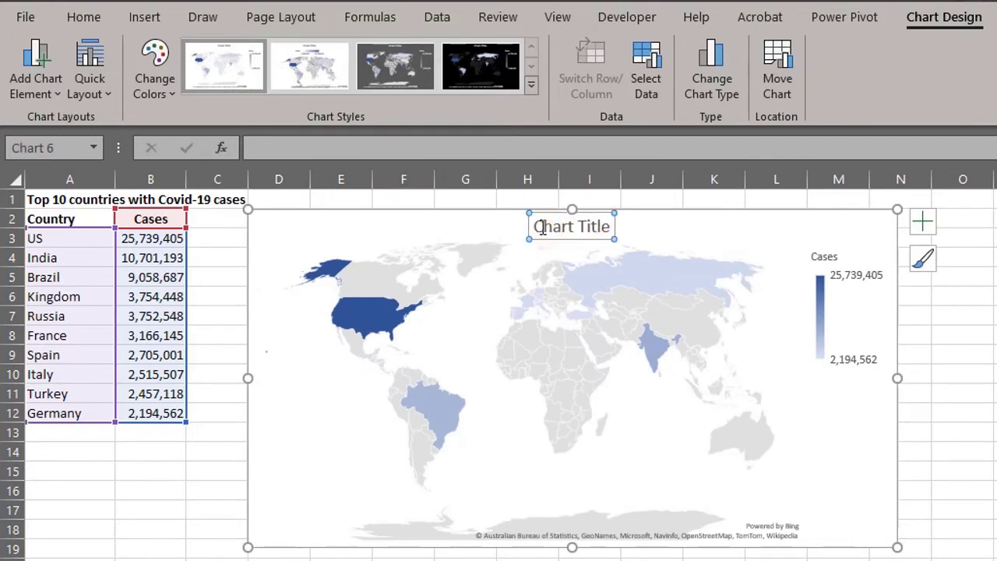
{"action": "left_click_drag", "start_coordinate": [537, 226], "coordinate": [598, 226]}
{"action": "key", "text": "BackSpace"}
{"action": "type", "text": "Top"}
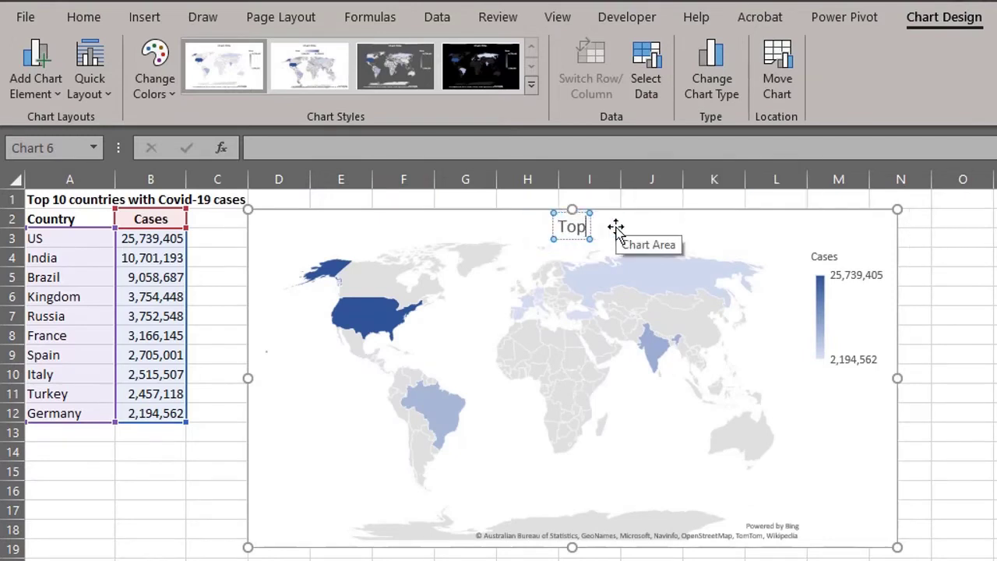
{"action": "type", "text": " 10 countries with Covid-19 cases"}
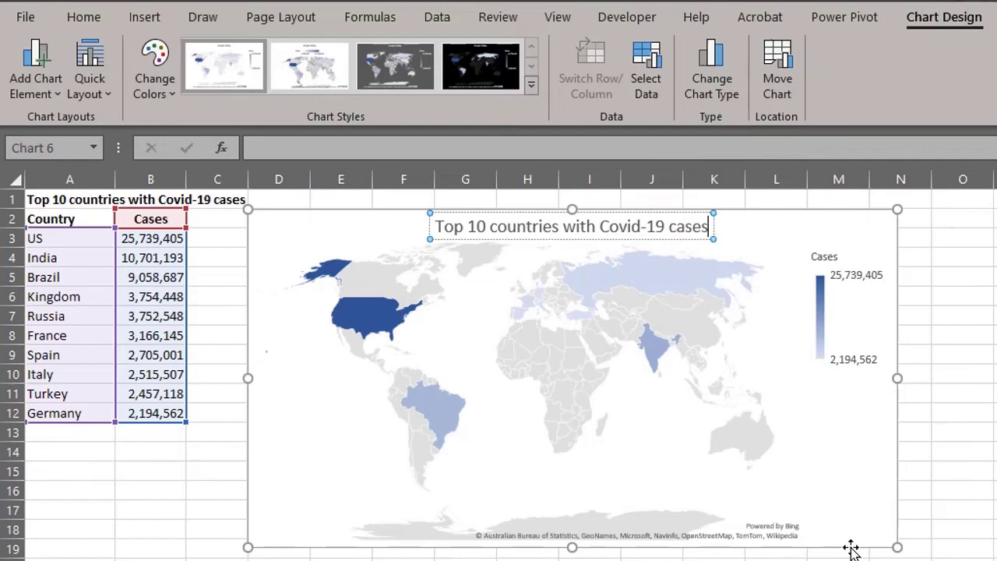
{"action": "left_click", "coordinate": [776, 557]}
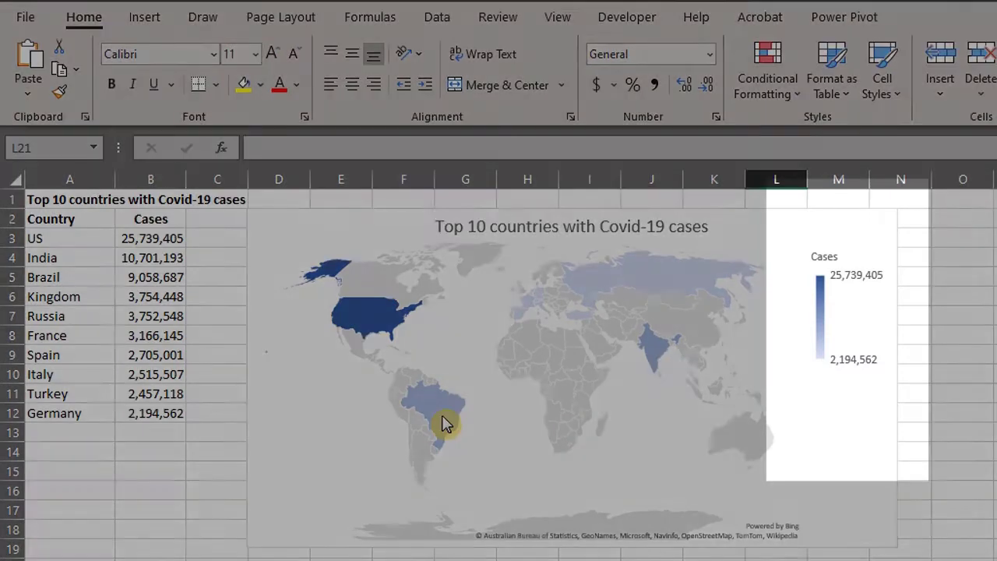
{"action": "mouse_move", "coordinate": [444, 423]}
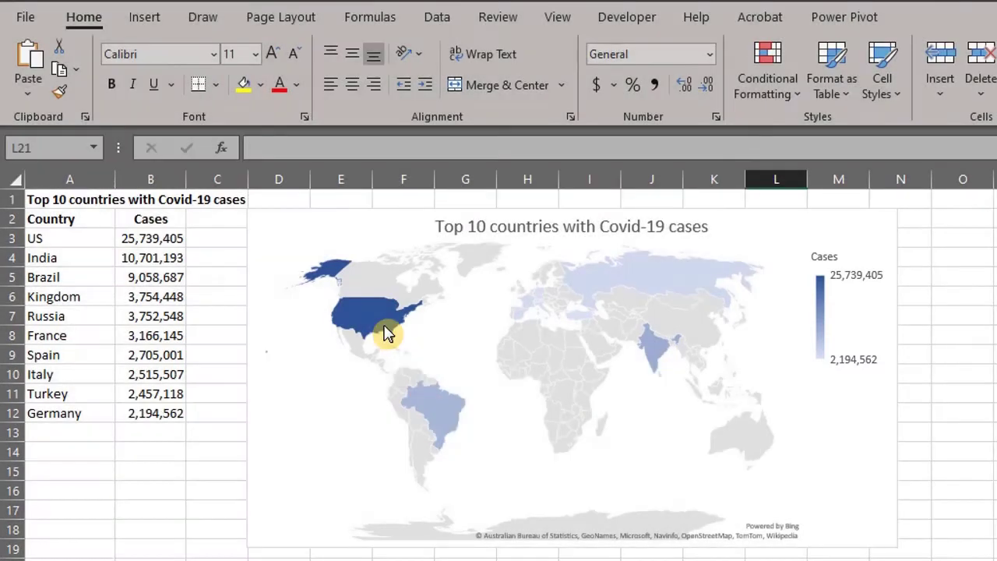
{"action": "mouse_move", "coordinate": [388, 333]}
{"action": "left_click", "coordinate": [381, 326]}
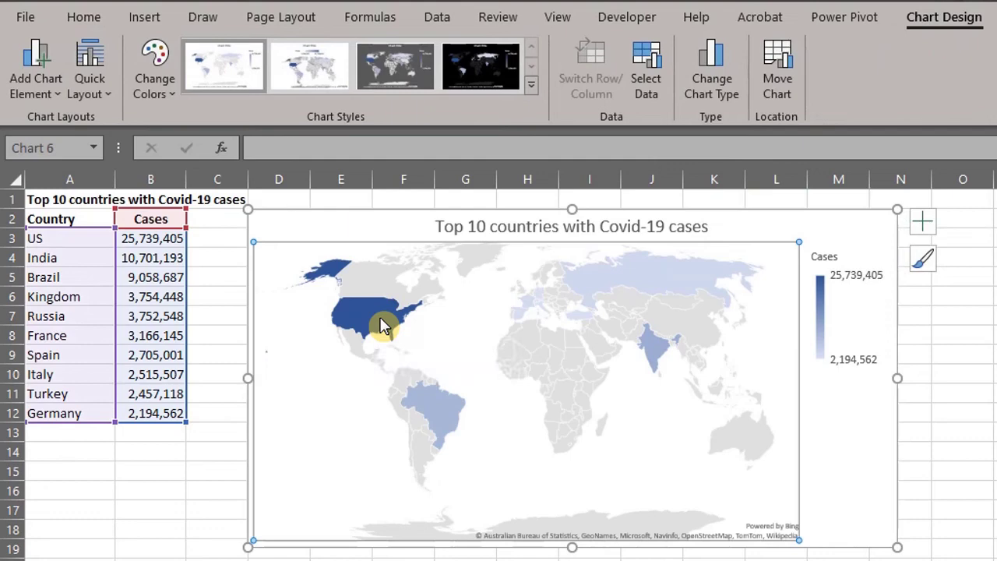
{"action": "left_click", "coordinate": [382, 326]}
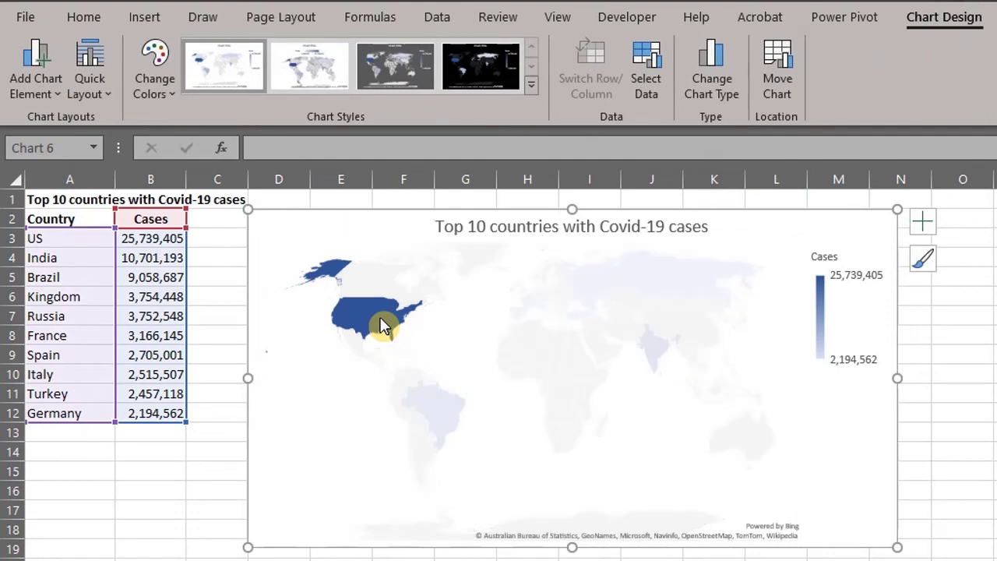
{"action": "left_click", "coordinate": [443, 408]}
{"action": "left_click", "coordinate": [651, 349]}
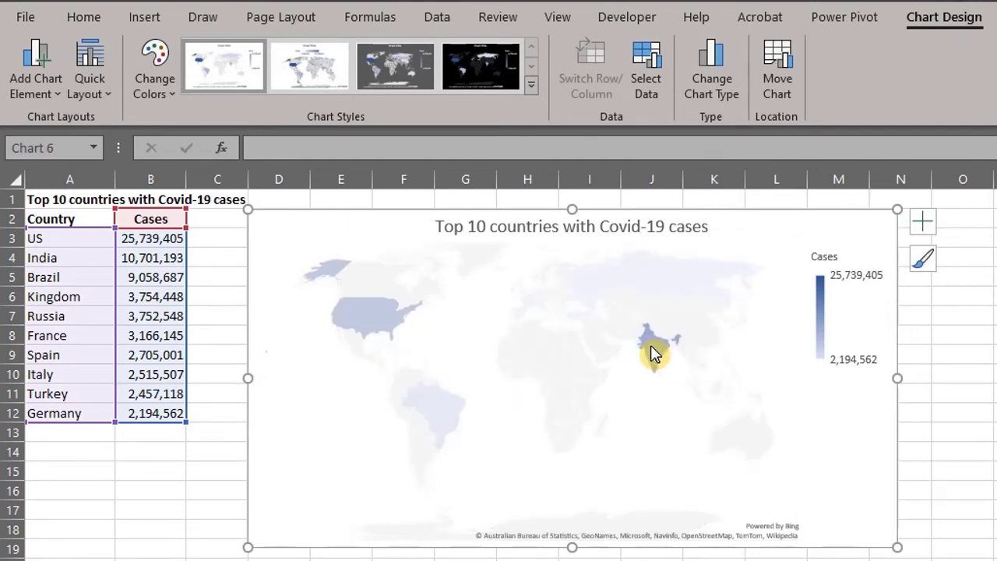
{"action": "left_click", "coordinate": [661, 553]}
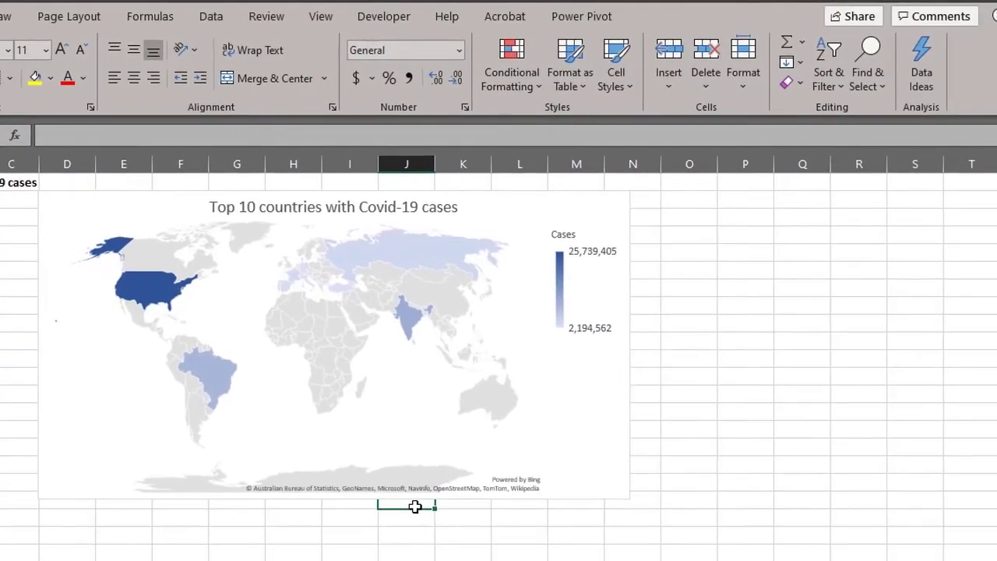
Turn on data labels for the map and bring up their full formatting options
{"action": "left_click", "coordinate": [596, 207]}
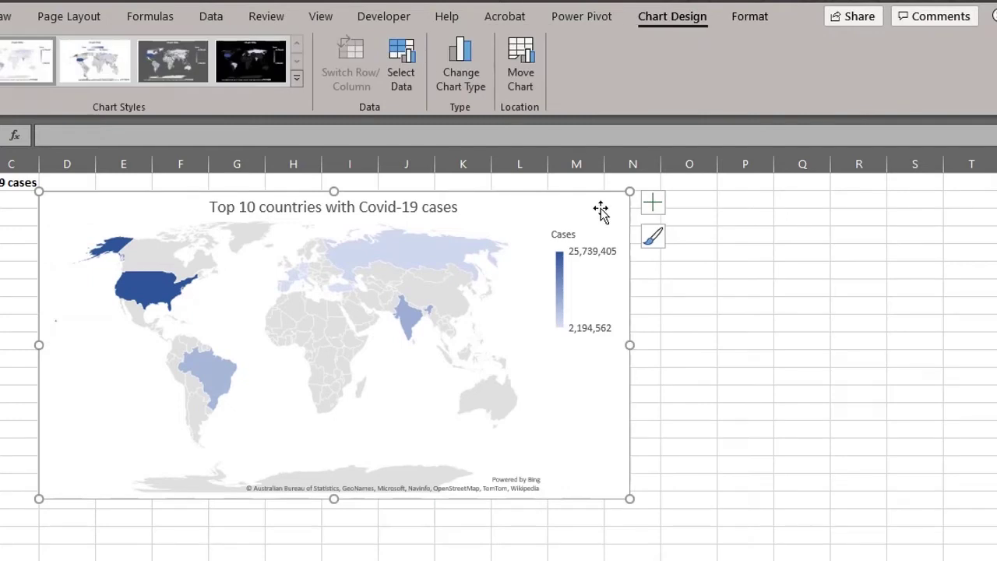
{"action": "left_click", "coordinate": [651, 204]}
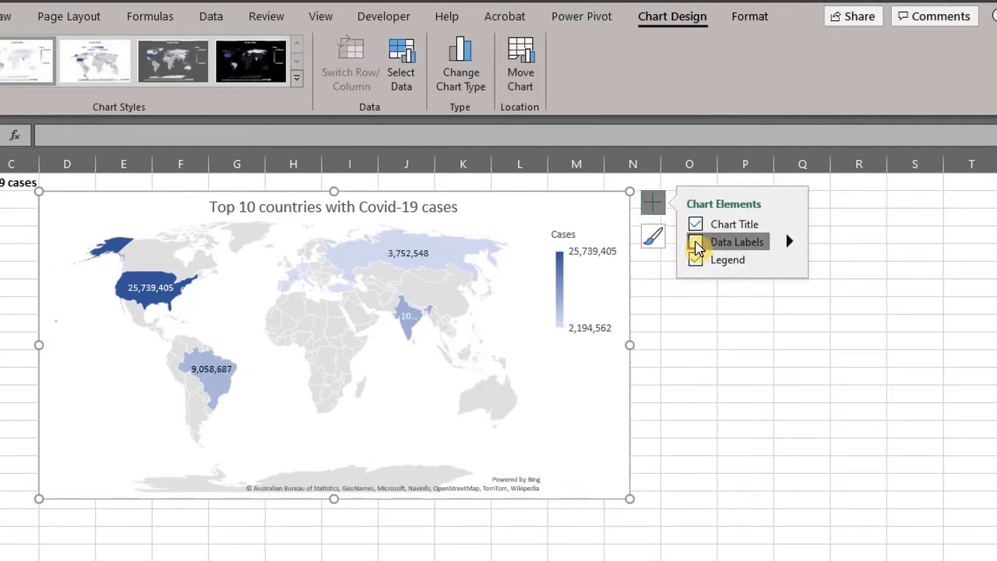
{"action": "left_click", "coordinate": [694, 243]}
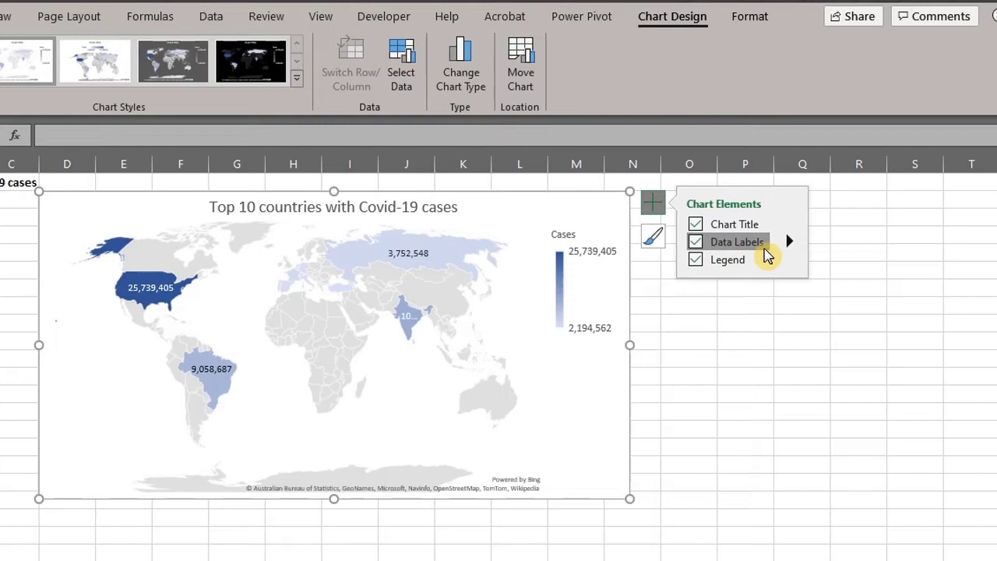
{"action": "left_click", "coordinate": [789, 243]}
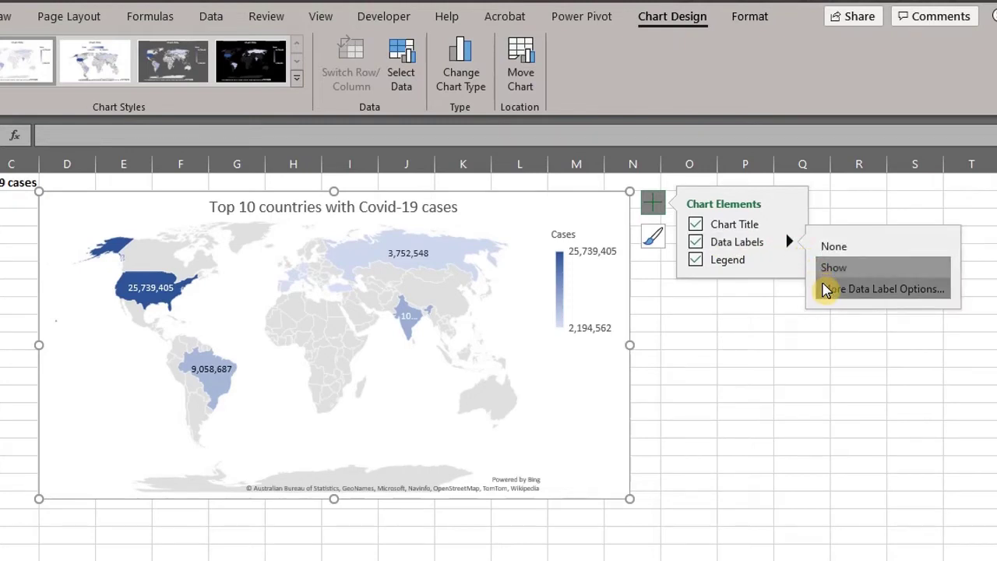
{"action": "left_click", "coordinate": [825, 288]}
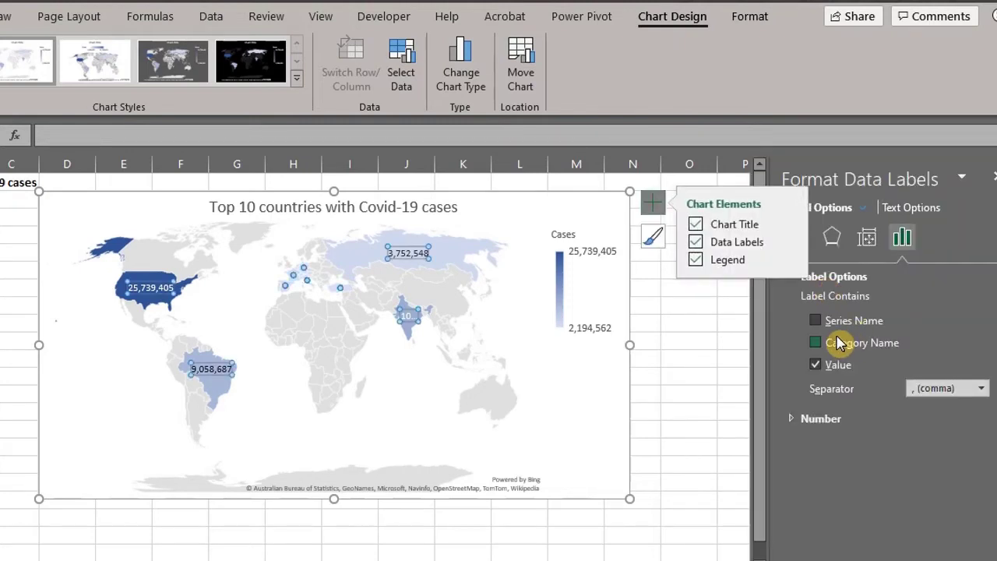
Untick Series Name, Category Name and Value so the labels show no text
{"action": "left_click", "coordinate": [823, 322]}
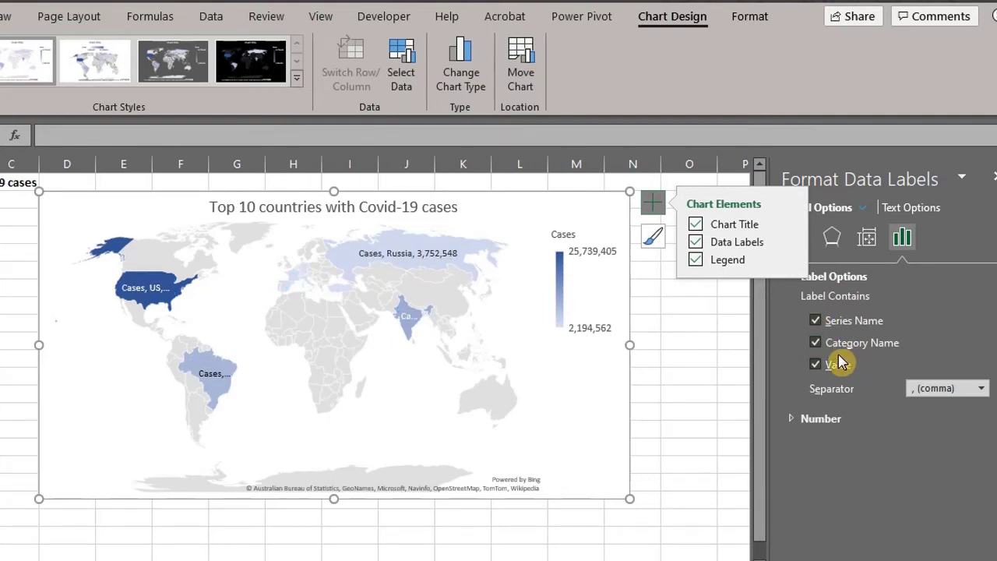
{"action": "left_click", "coordinate": [816, 343]}
{"action": "left_click", "coordinate": [815, 323]}
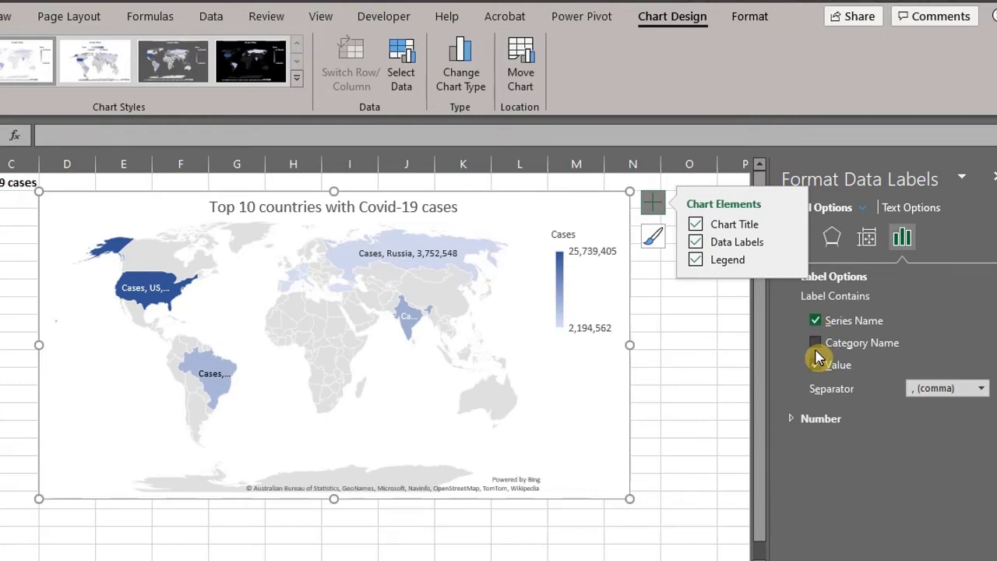
{"action": "left_click", "coordinate": [814, 364]}
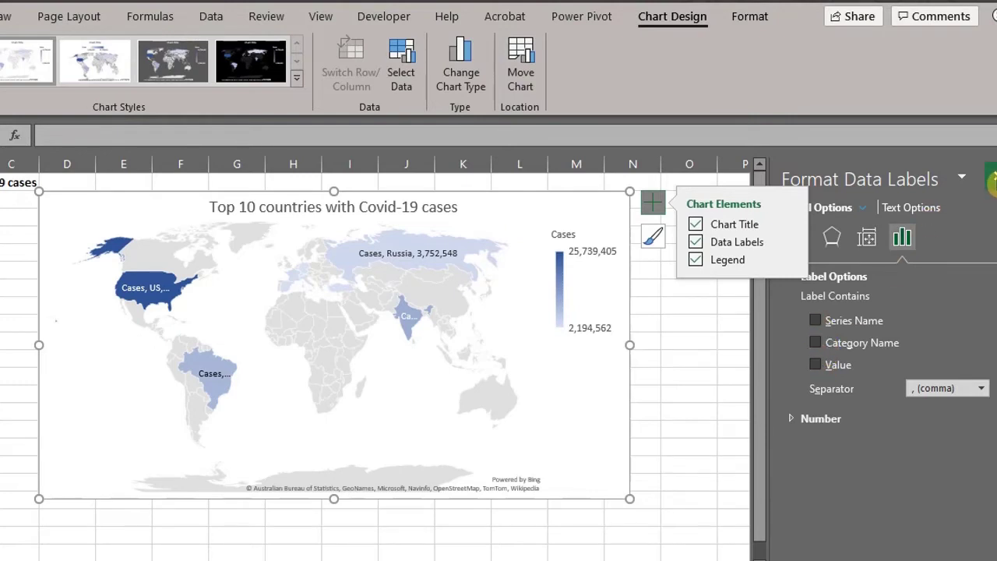
{"action": "left_click", "coordinate": [993, 178]}
Bring up the Chart Styles colour palettes for the map without applying one
{"action": "left_click", "coordinate": [655, 206]}
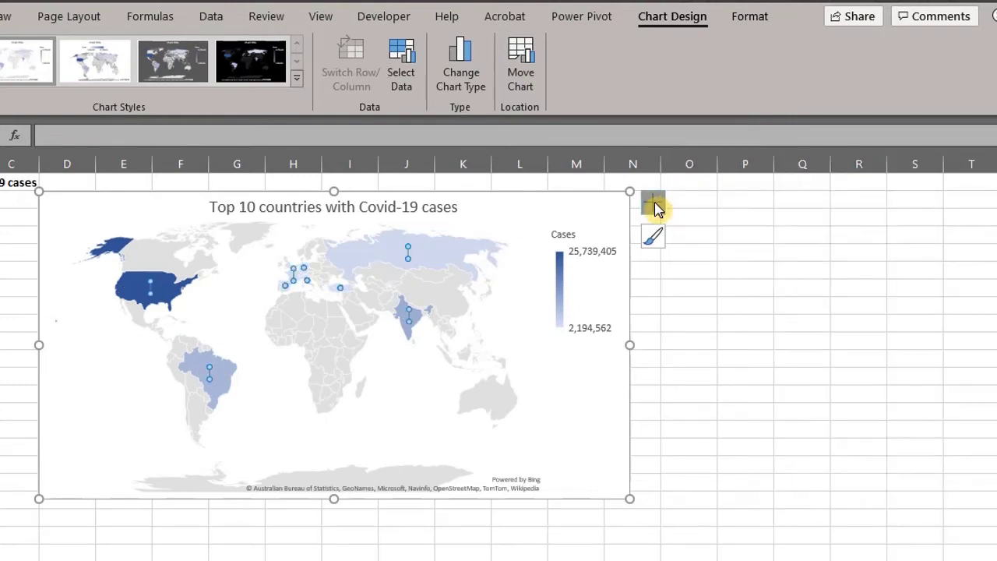
{"action": "left_click", "coordinate": [655, 241]}
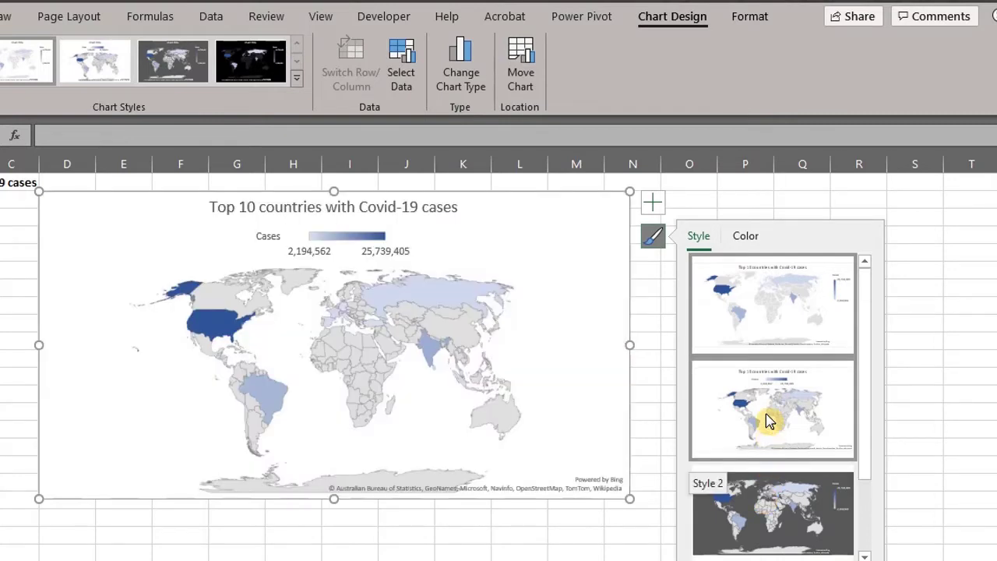
{"action": "left_click", "coordinate": [750, 243]}
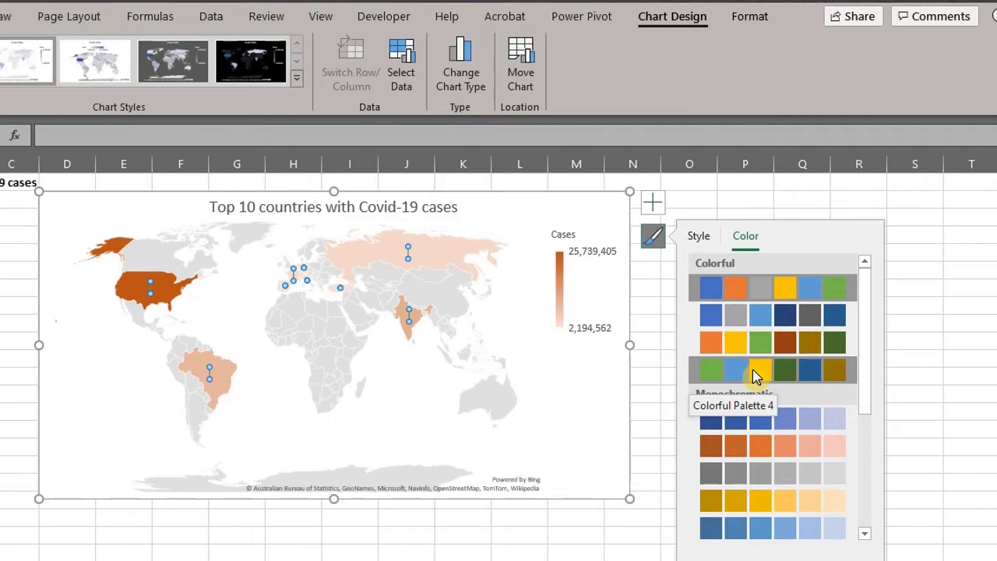
Try the Mercator map projection on the series, then set it back to Automatic
{"action": "double_click", "coordinate": [383, 395]}
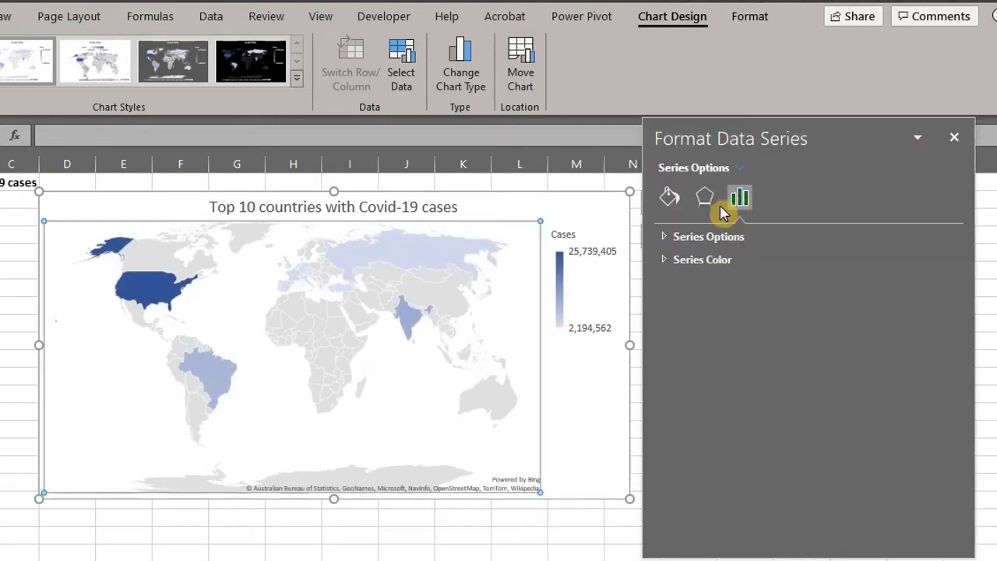
{"action": "left_click", "coordinate": [664, 236]}
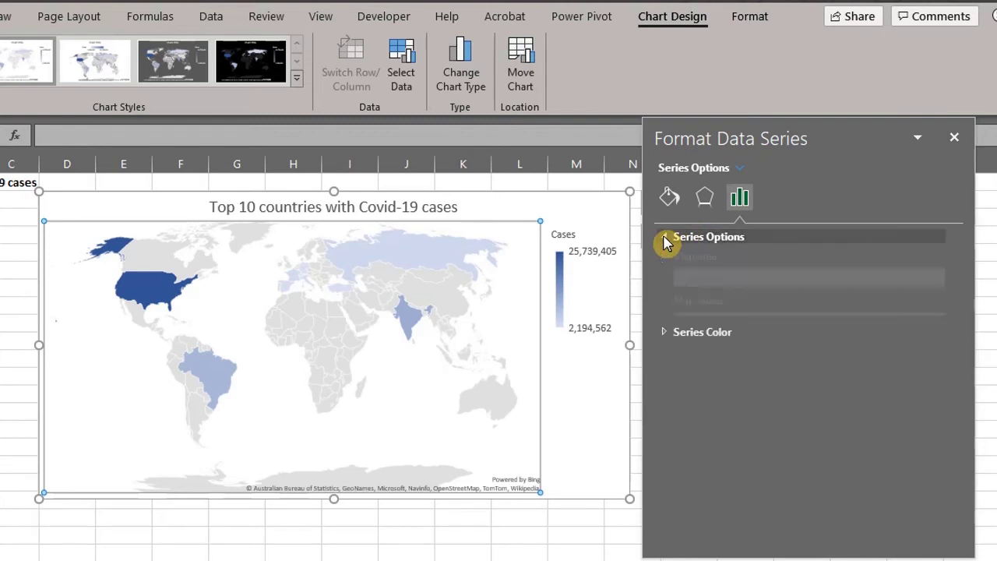
{"action": "left_click", "coordinate": [938, 280]}
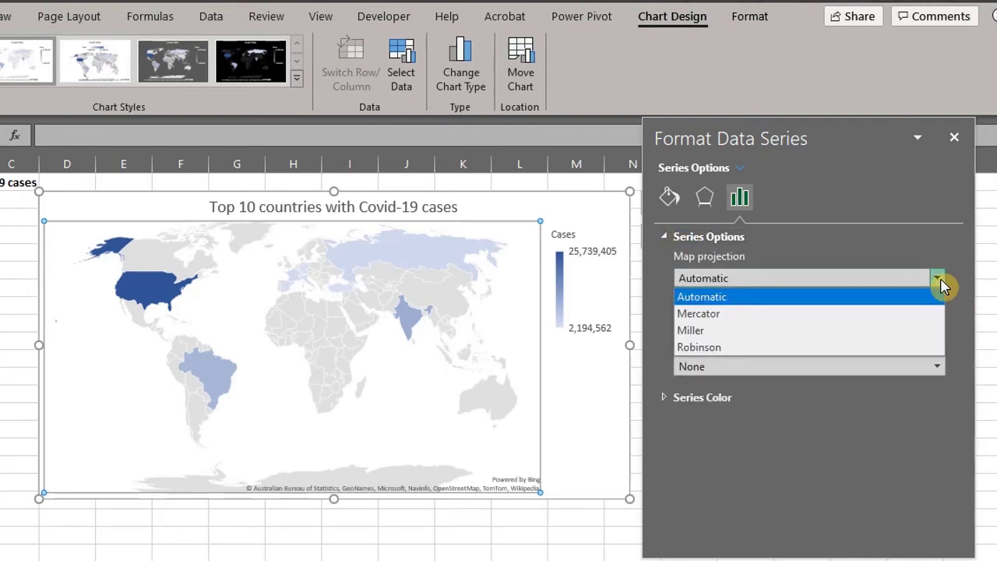
{"action": "left_click", "coordinate": [918, 316]}
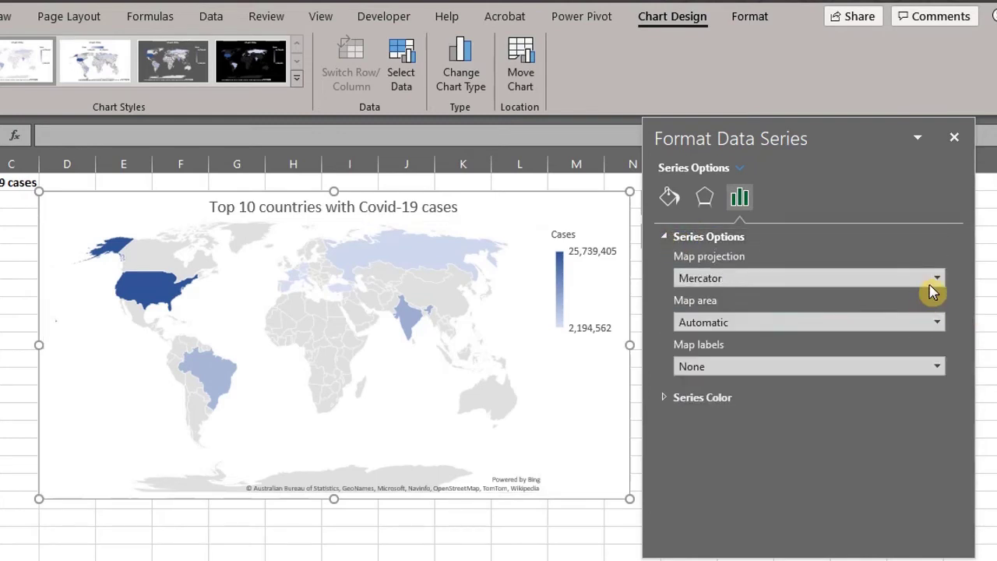
{"action": "left_click", "coordinate": [931, 282]}
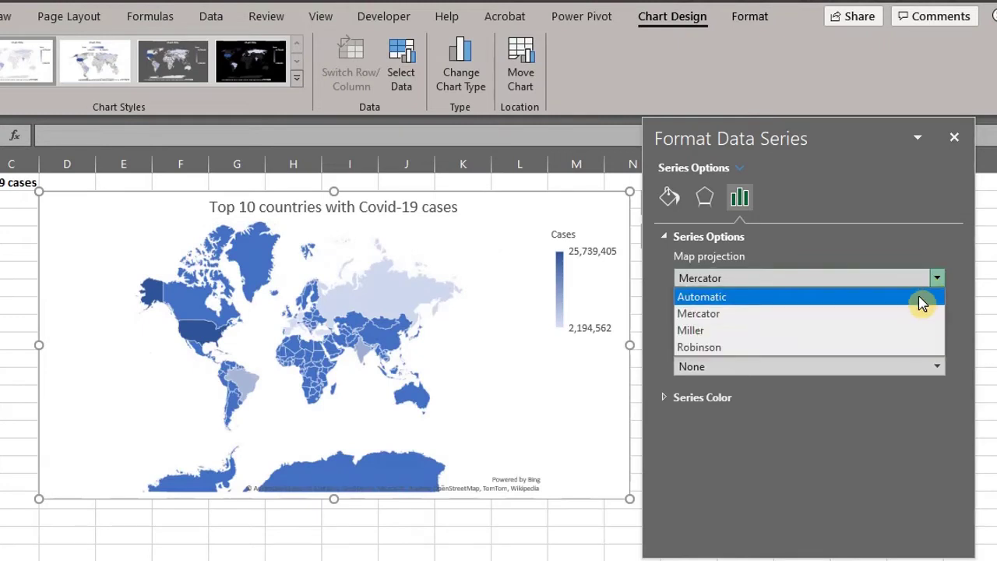
{"action": "left_click", "coordinate": [919, 304]}
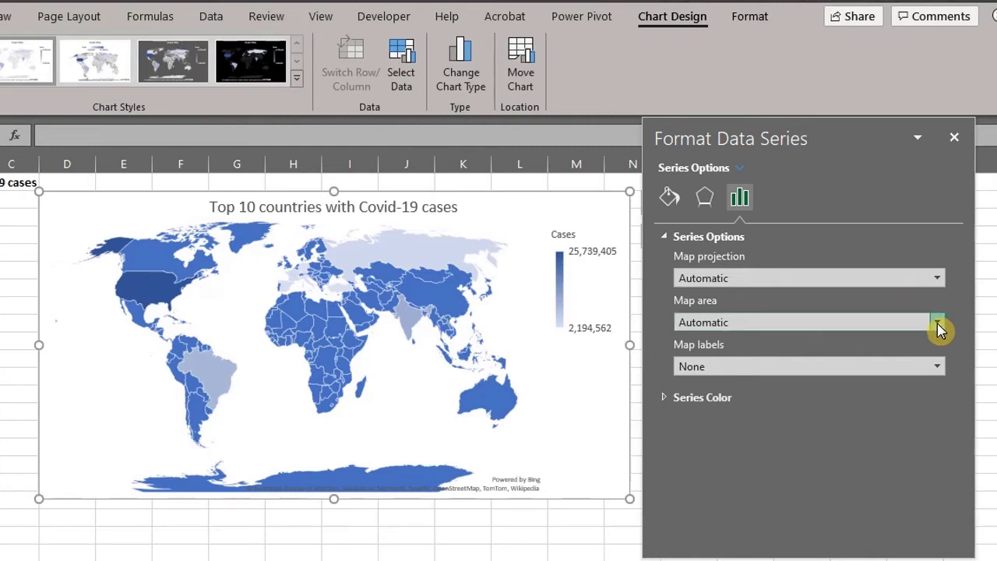
Set map area to 'Only regions with data', then restore it to Automatic
{"action": "left_click", "coordinate": [938, 326]}
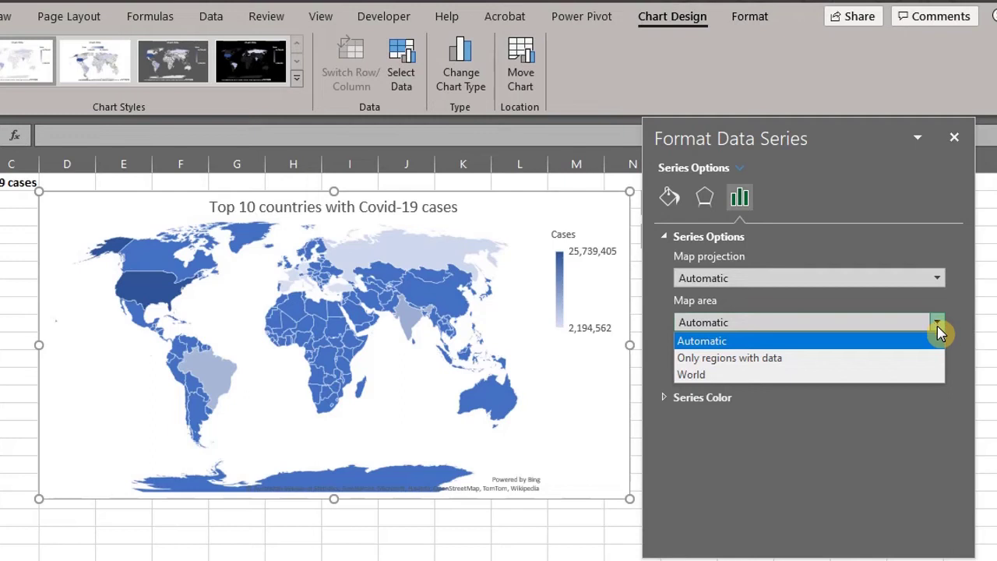
{"action": "left_click", "coordinate": [925, 357]}
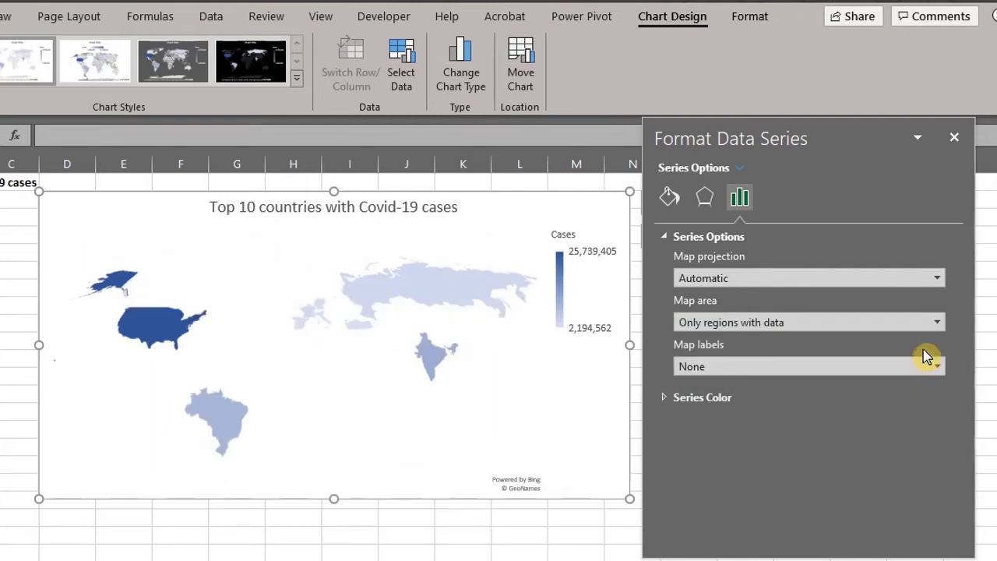
{"action": "left_click", "coordinate": [938, 323]}
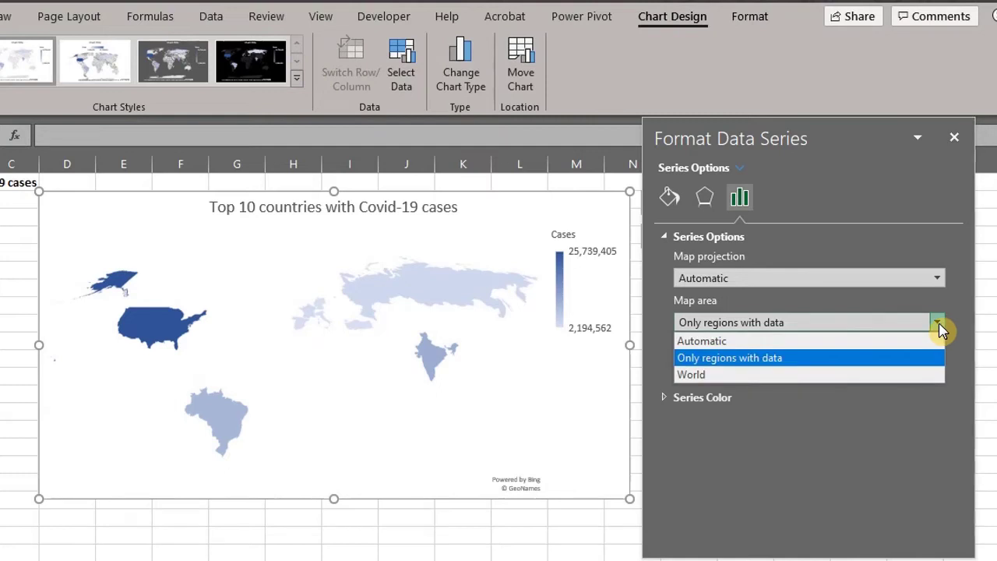
{"action": "key", "text": "Escape"}
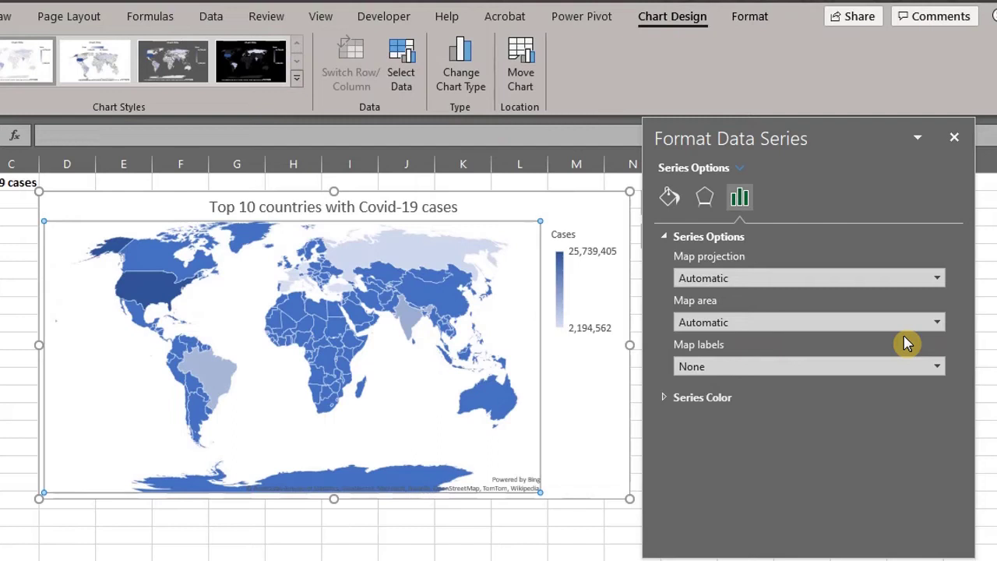
Try 'Best fit only' map labels, then set them to 'Show all' country names
{"action": "left_click", "coordinate": [935, 370]}
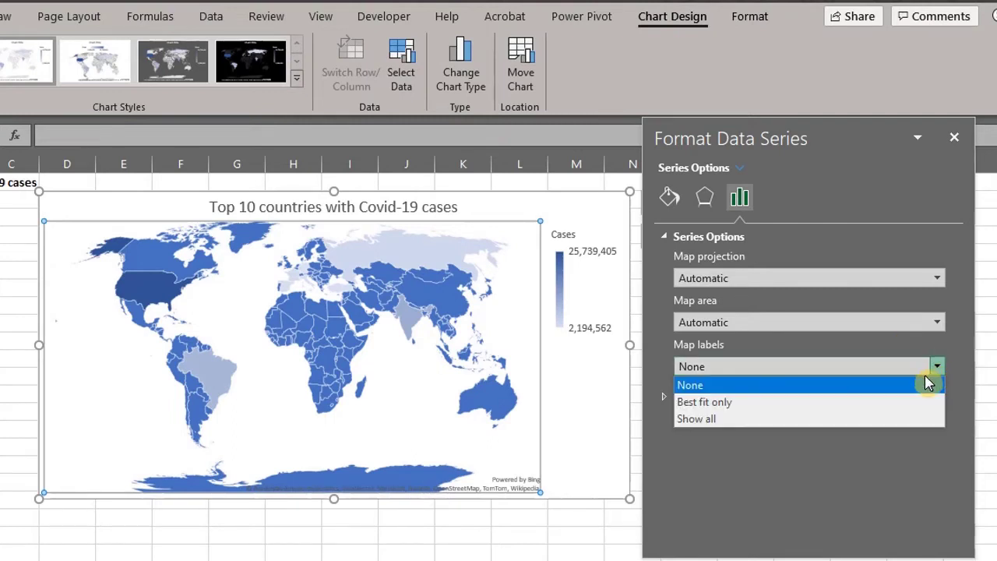
{"action": "left_click", "coordinate": [923, 401]}
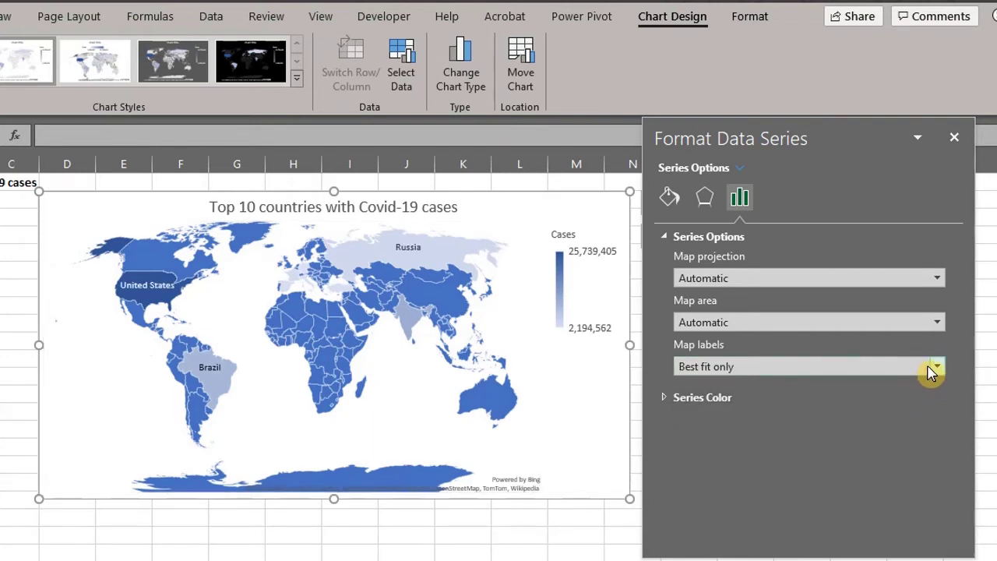
{"action": "left_click", "coordinate": [938, 370]}
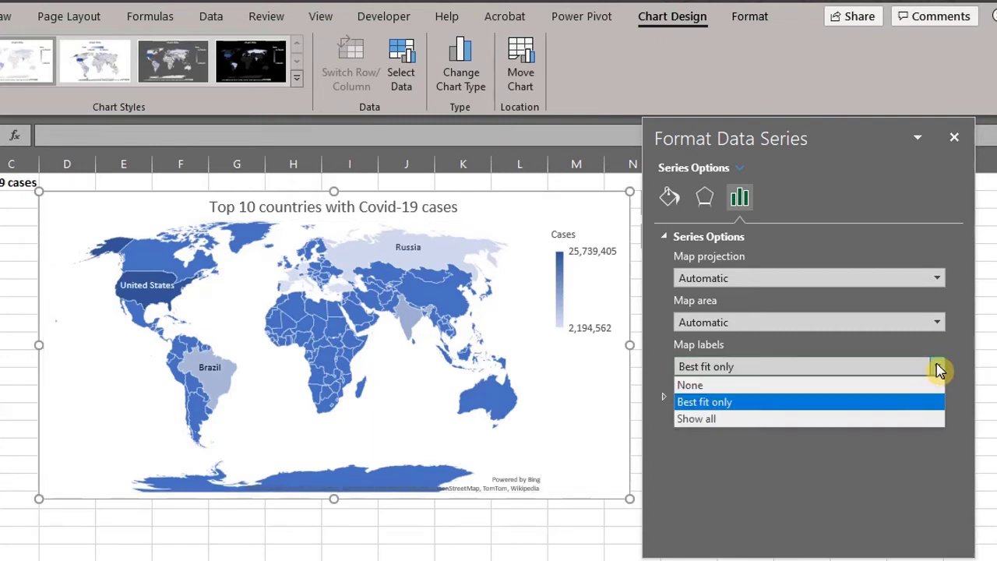
{"action": "left_click", "coordinate": [882, 420]}
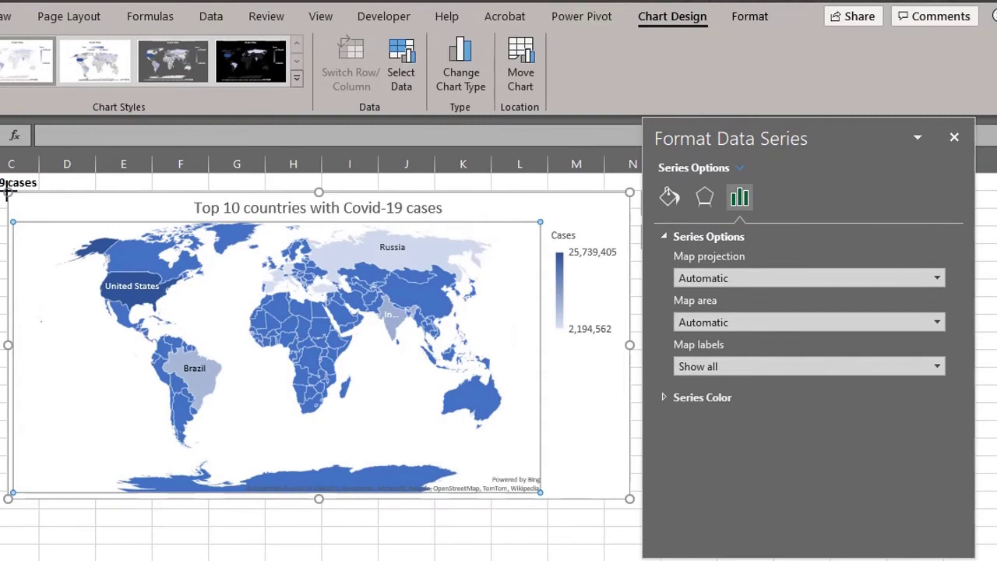
Keep the map's series colour as a Sequential (2-color) scale
{"action": "left_click", "coordinate": [663, 237]}
{"action": "left_click", "coordinate": [665, 263]}
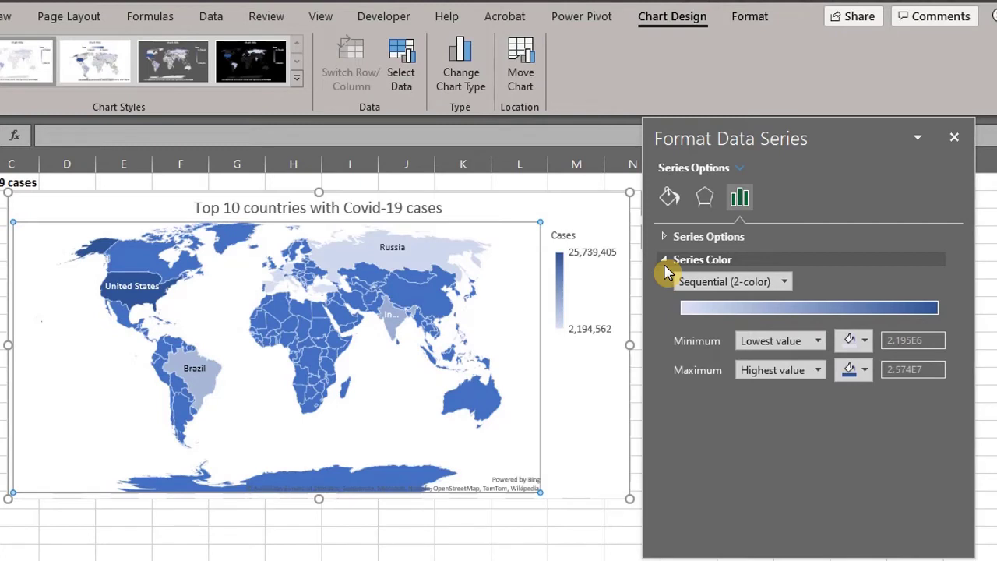
{"action": "left_click", "coordinate": [783, 281]}
{"action": "key", "text": "Escape"}
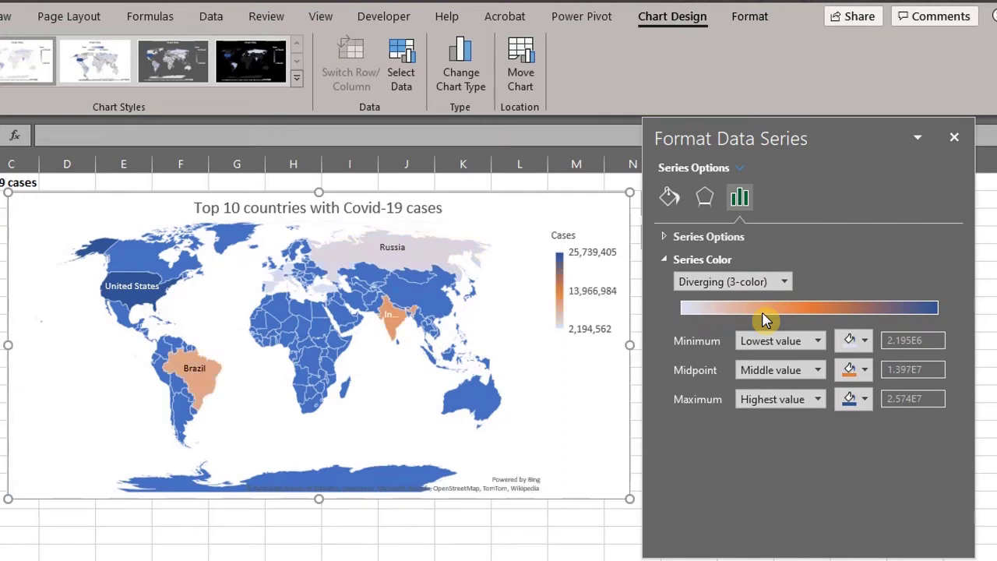
{"action": "left_click", "coordinate": [783, 282]}
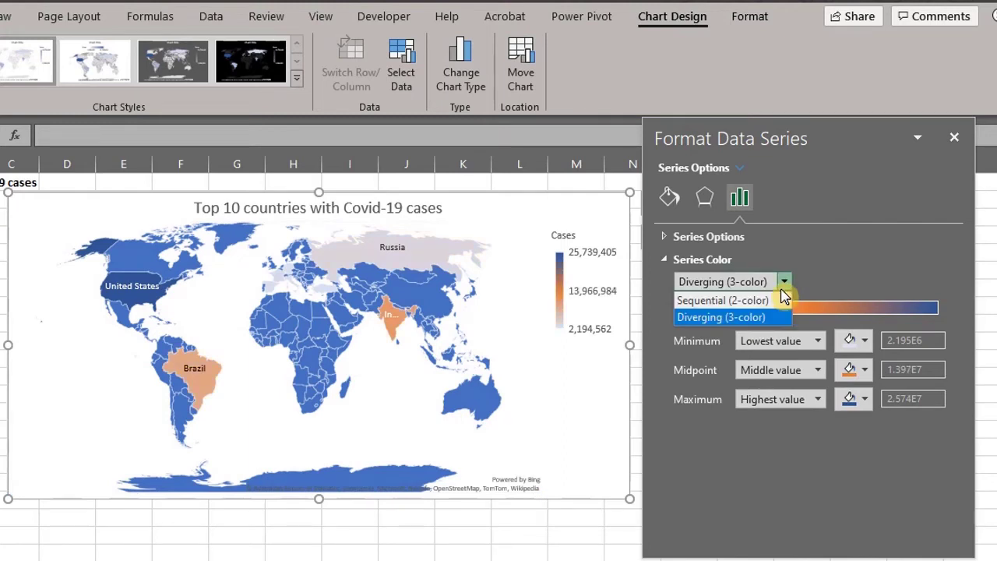
{"action": "left_click", "coordinate": [768, 300]}
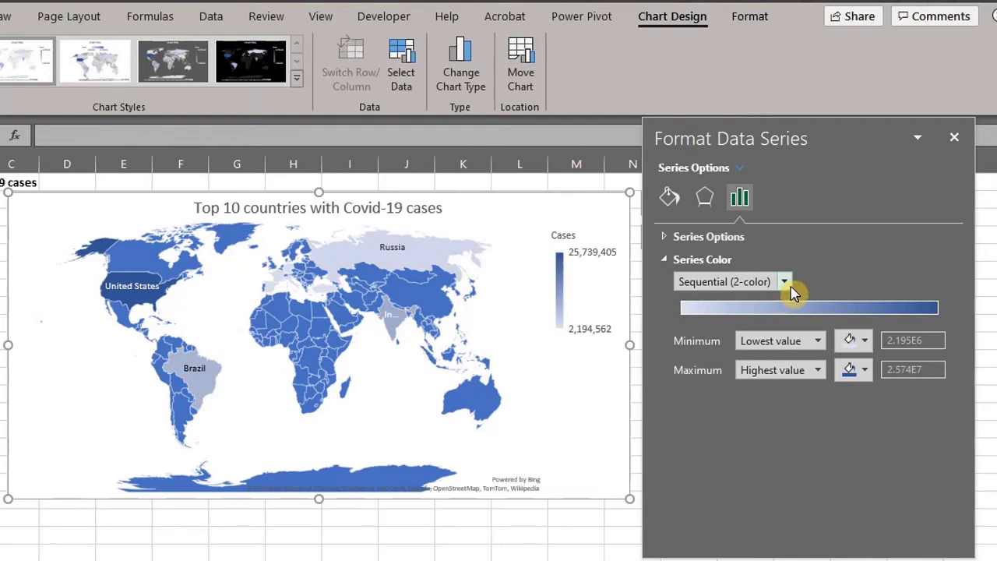
Set the scale minimum to Number 5000000 coloured yellow
{"action": "left_click", "coordinate": [816, 341]}
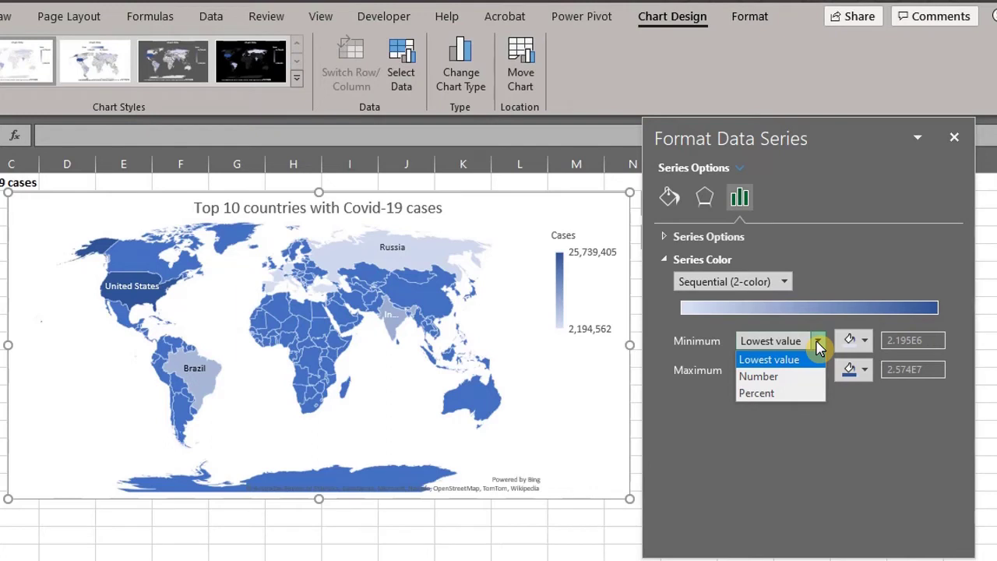
{"action": "left_click", "coordinate": [818, 342]}
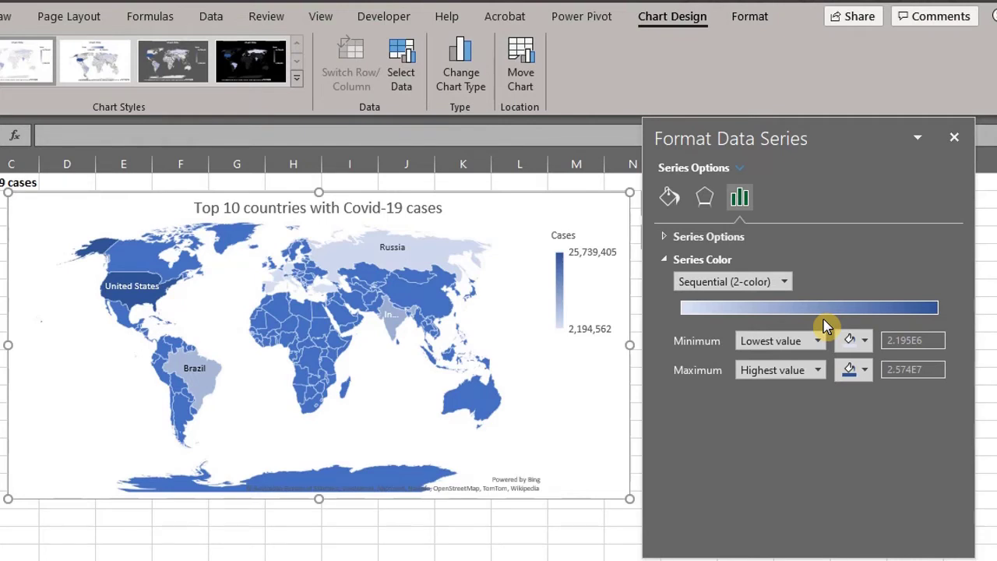
{"action": "left_click", "coordinate": [817, 340]}
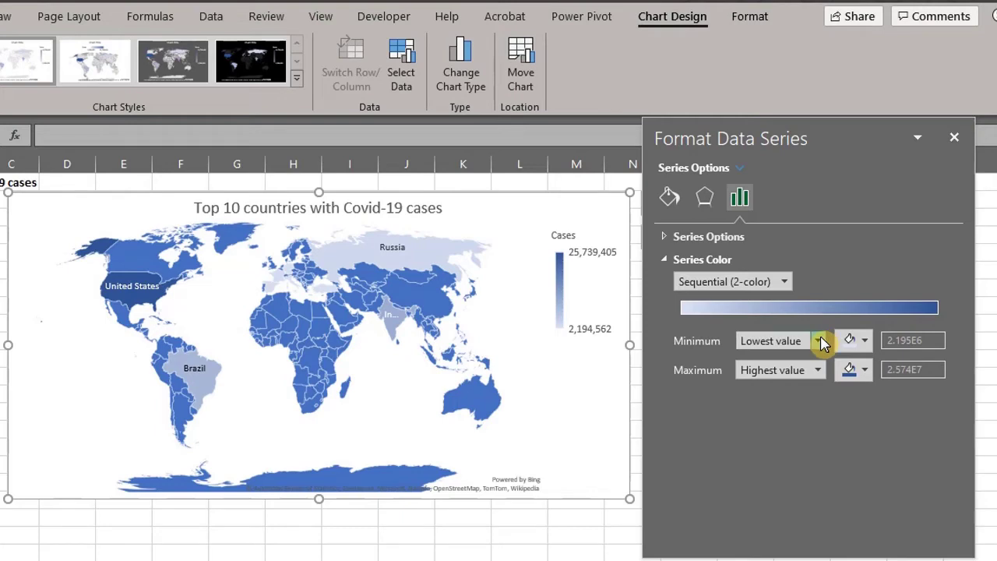
{"action": "left_click", "coordinate": [799, 378]}
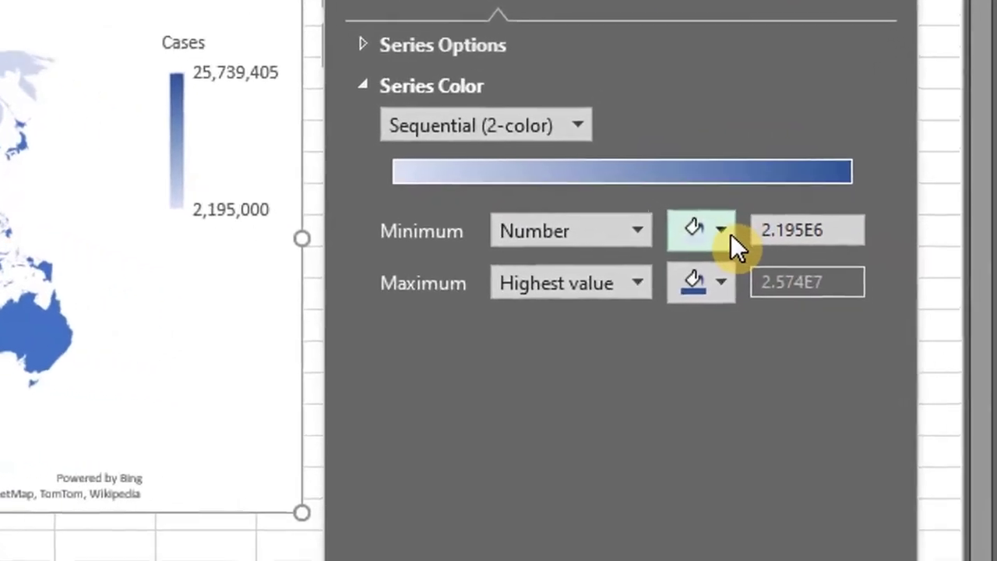
{"action": "left_click", "coordinate": [804, 294]}
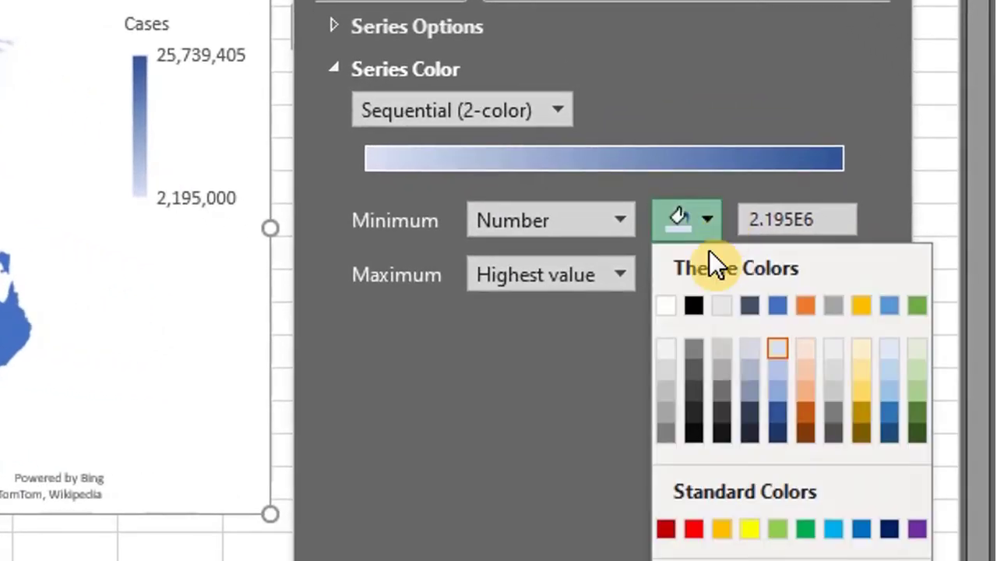
{"action": "left_click", "coordinate": [749, 533]}
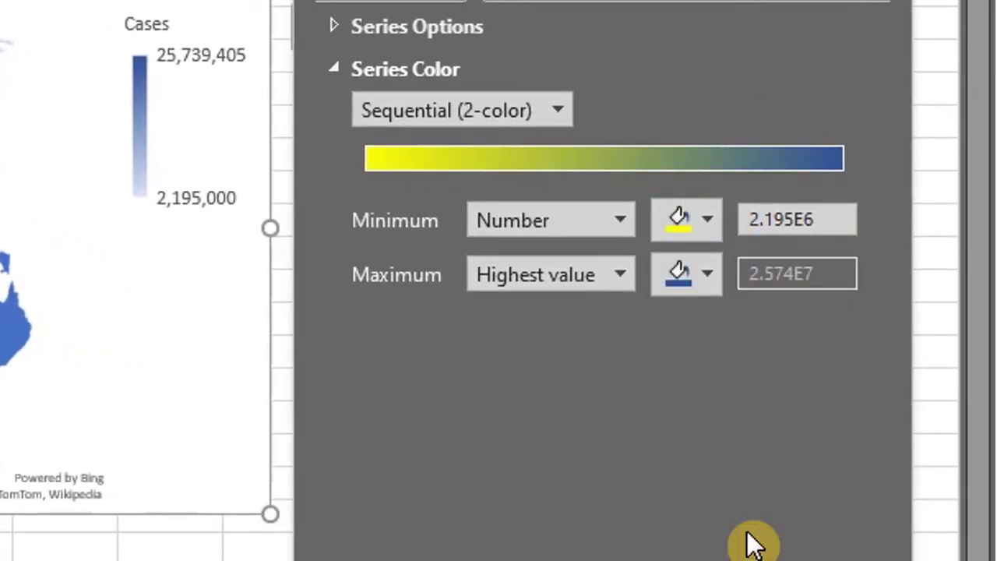
{"action": "double_click", "coordinate": [761, 220]}
{"action": "key", "text": "BackSpace"}
{"action": "type", "text": "5000000"}
{"action": "key", "text": "Return"}
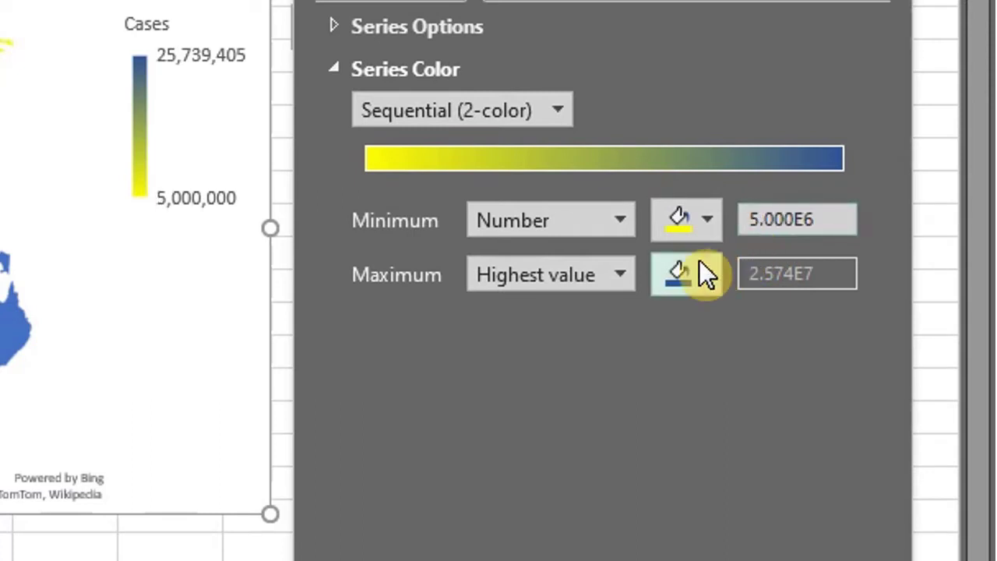
Set the scale maximum to Number 9000000 coloured dark red
{"action": "left_click", "coordinate": [630, 275]}
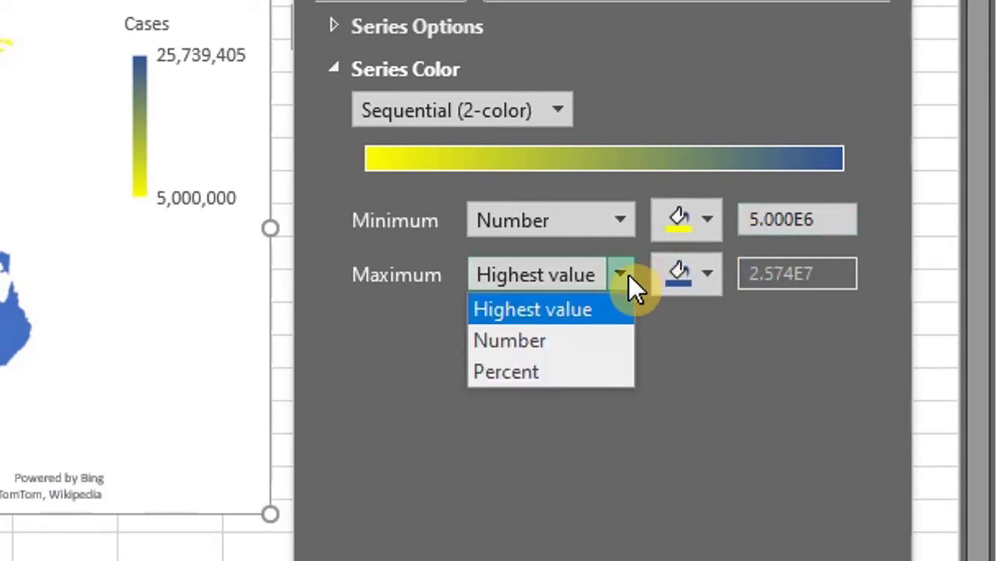
{"action": "left_click", "coordinate": [575, 349]}
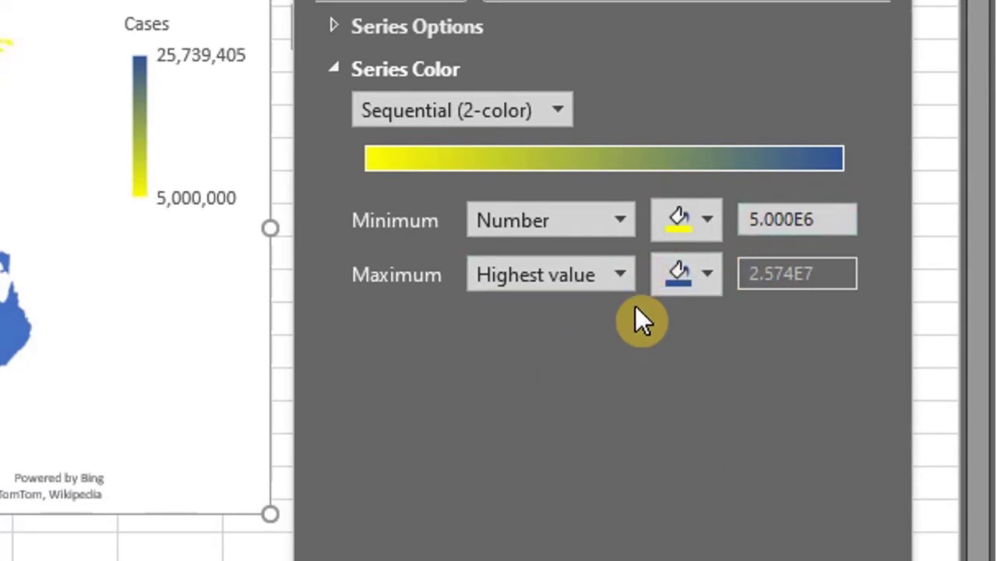
{"action": "left_click", "coordinate": [710, 277]}
{"action": "left_click", "coordinate": [667, 558]}
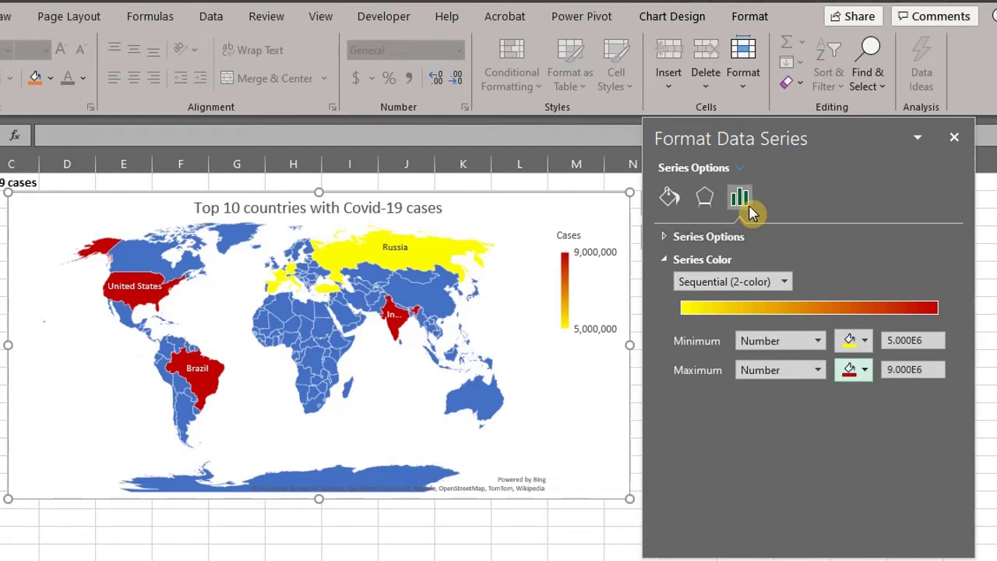
Switch the format pane to the chart Legend and try the Bottom position
{"action": "left_click", "coordinate": [741, 169]}
{"action": "left_click", "coordinate": [744, 174]}
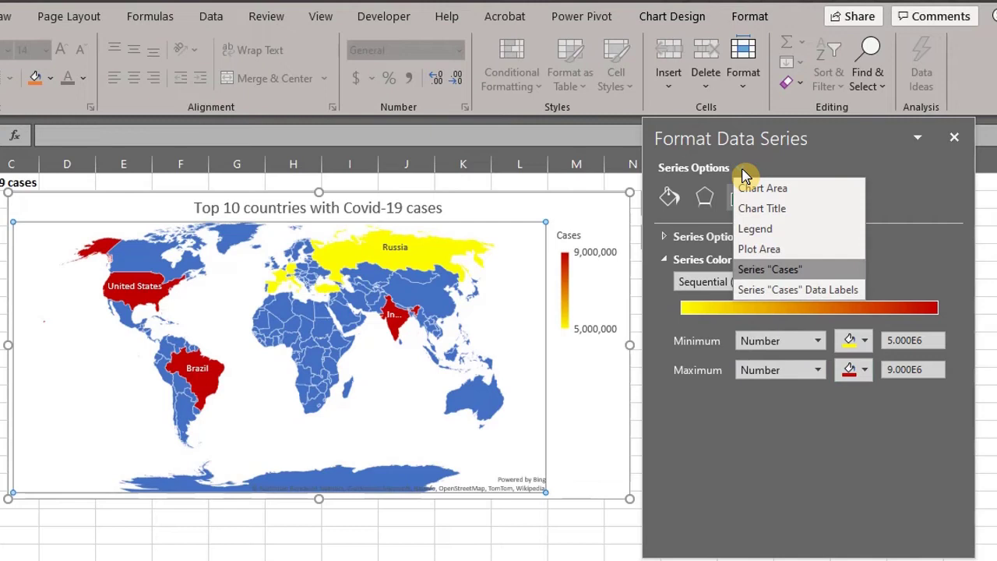
{"action": "left_click", "coordinate": [782, 230]}
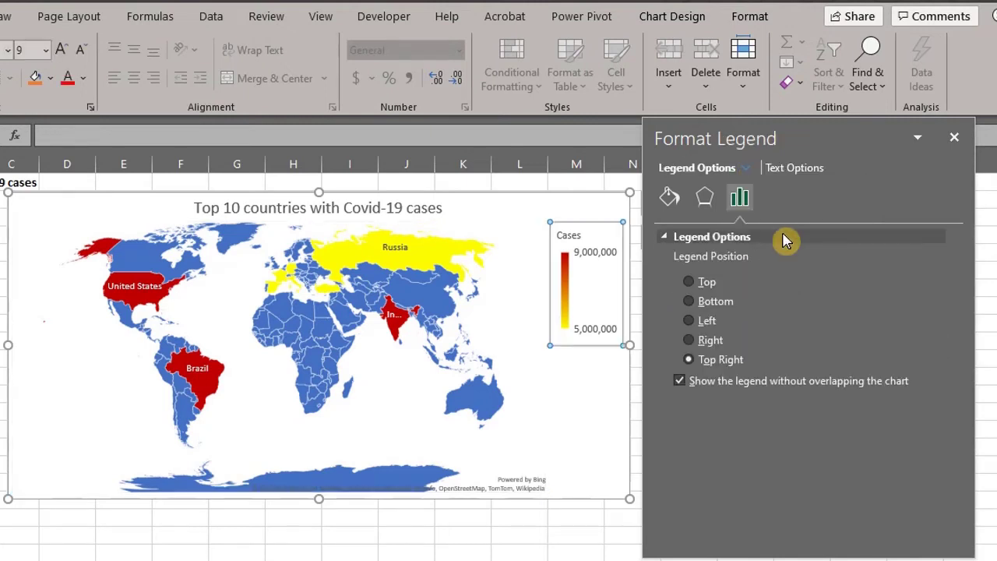
{"action": "left_click", "coordinate": [700, 304]}
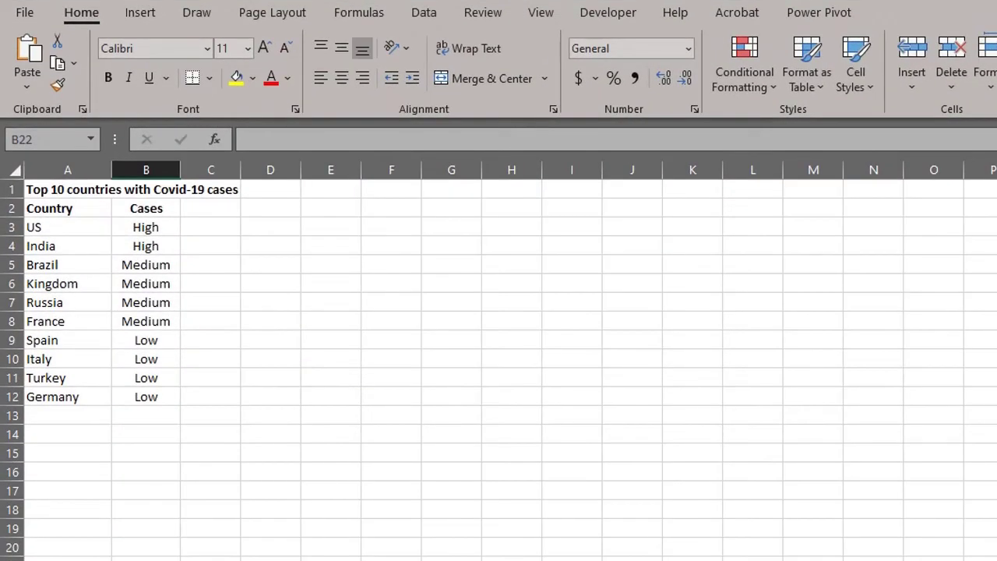
Insert a filled map of the A2:B12 categories, enlarge it, and begin typing its title
{"action": "left_click_drag", "start_coordinate": [68, 201], "coordinate": [164, 396]}
{"action": "left_click", "coordinate": [148, 13]}
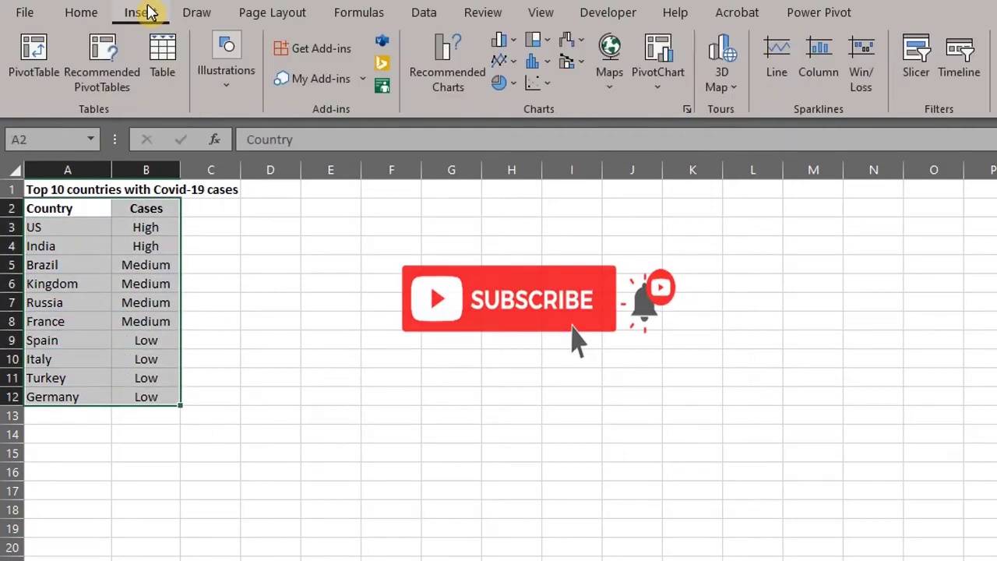
{"action": "left_click", "coordinate": [611, 74]}
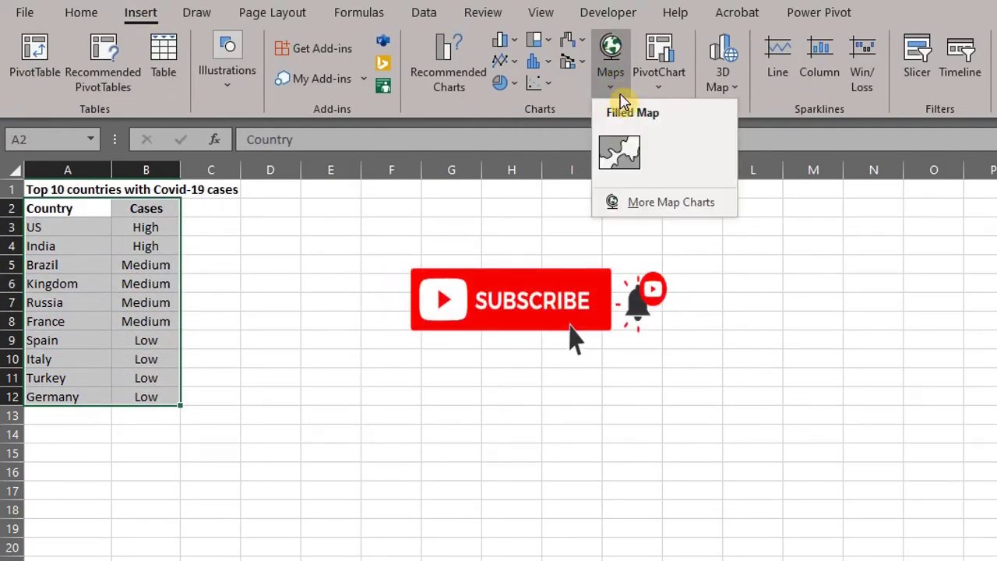
{"action": "left_click", "coordinate": [630, 147]}
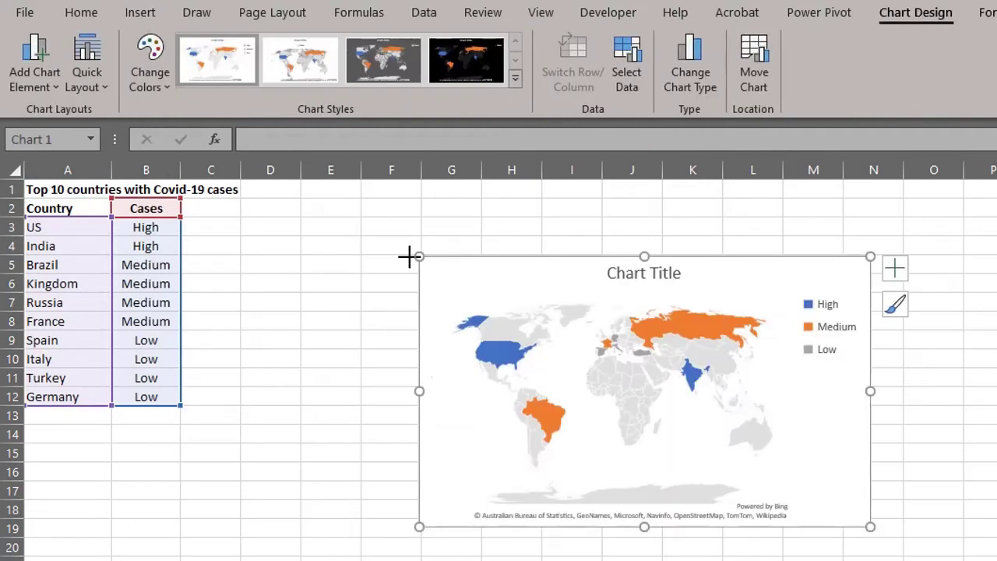
{"action": "left_click_drag", "start_coordinate": [417, 256], "coordinate": [241, 212]}
{"action": "left_click", "coordinate": [555, 226]}
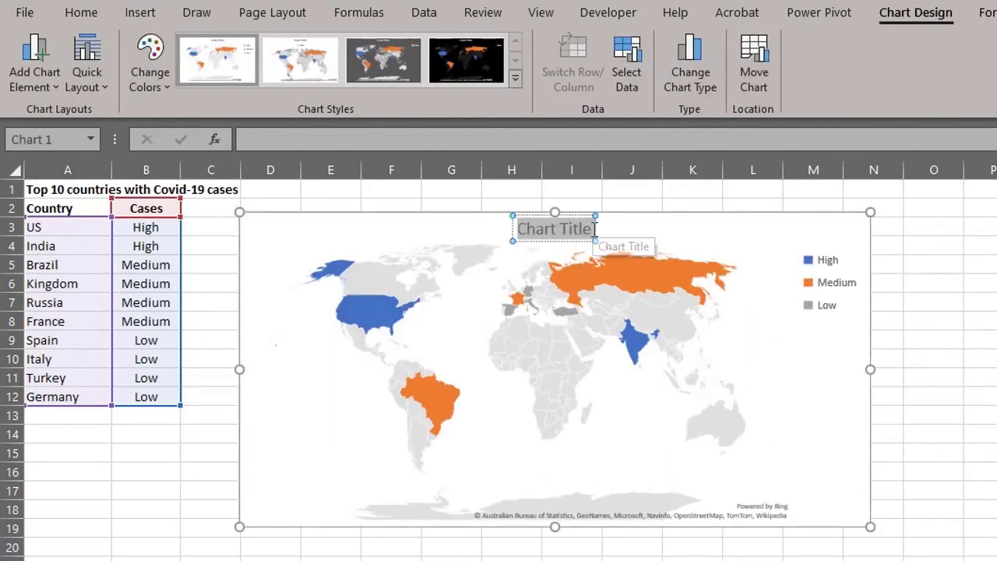
{"action": "type", "text": "To"}
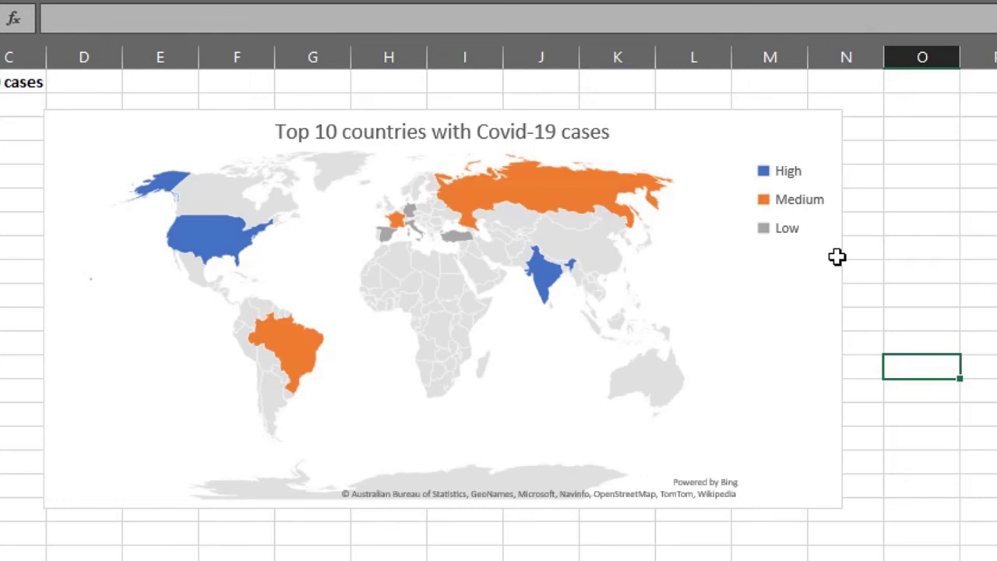
Select the High, Medium and Low legend categories on the map in turn
{"action": "left_click", "coordinate": [796, 177]}
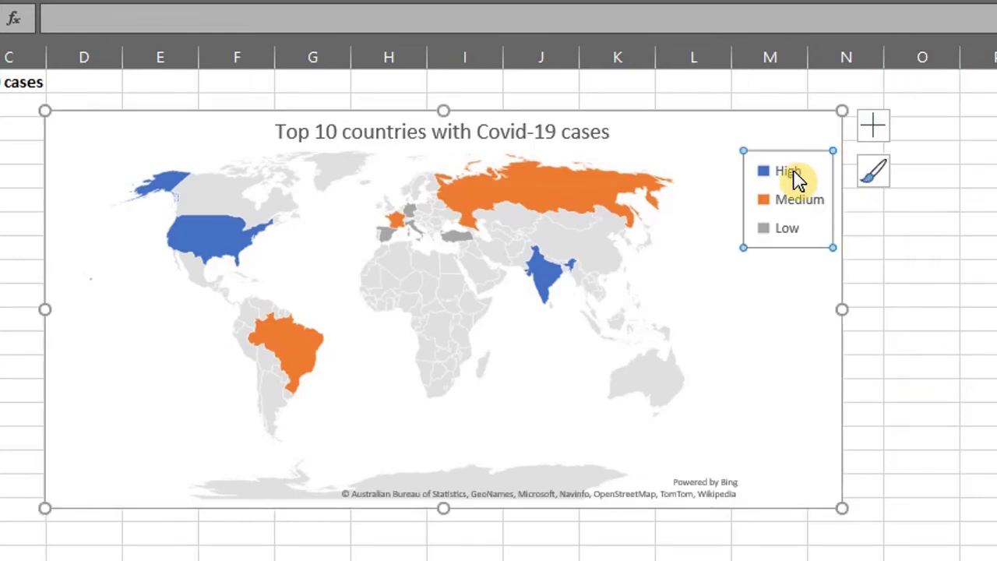
{"action": "left_click", "coordinate": [796, 180]}
{"action": "left_click", "coordinate": [796, 204]}
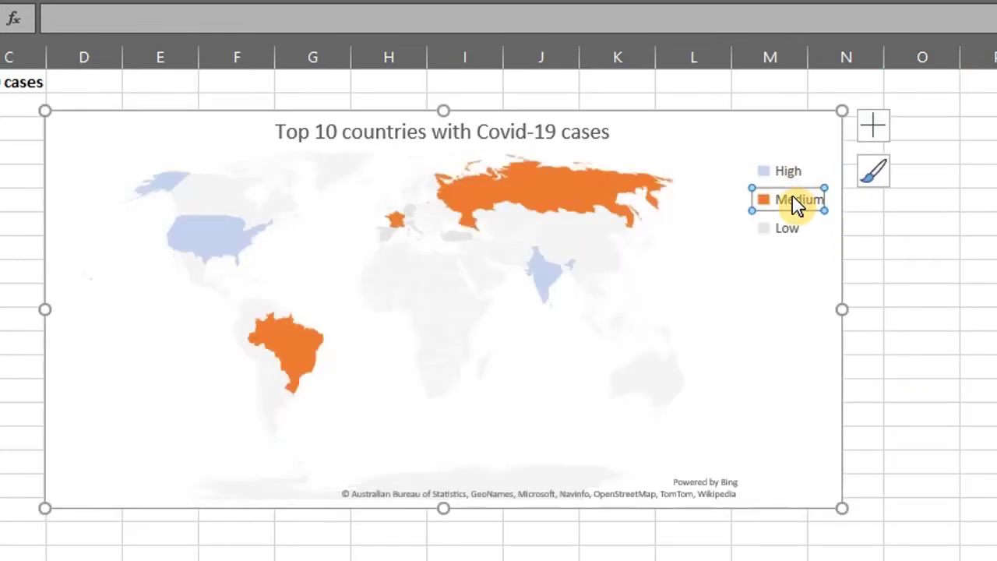
{"action": "left_click", "coordinate": [790, 232]}
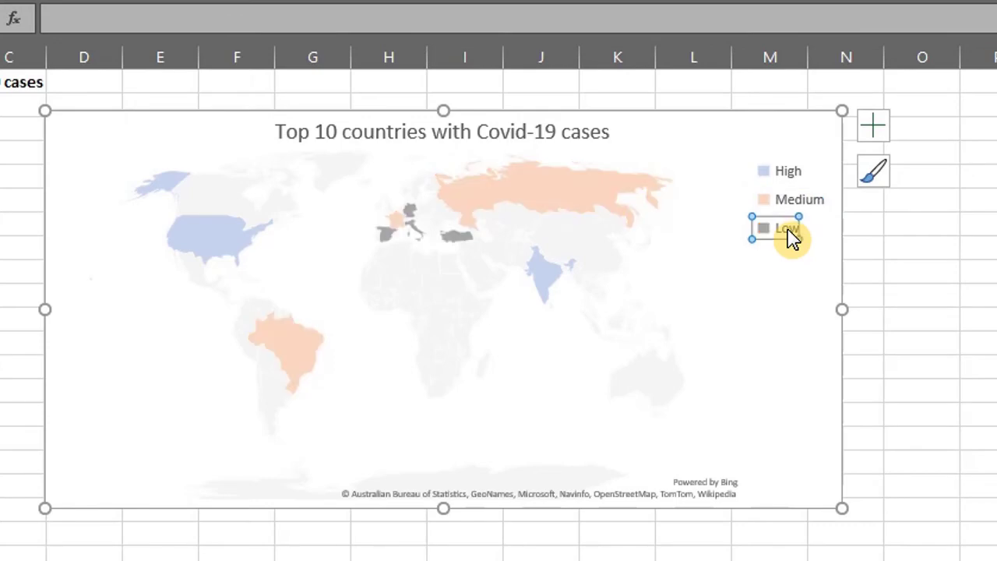
{"action": "left_click", "coordinate": [860, 267]}
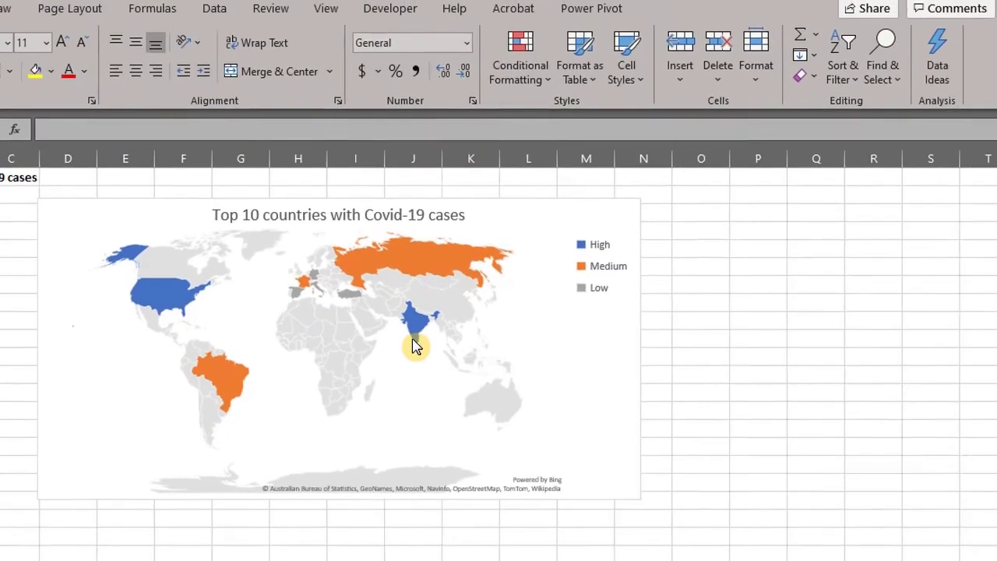
Open and close the Format Data Series pane and Chart Styles without changes
{"action": "double_click", "coordinate": [531, 302]}
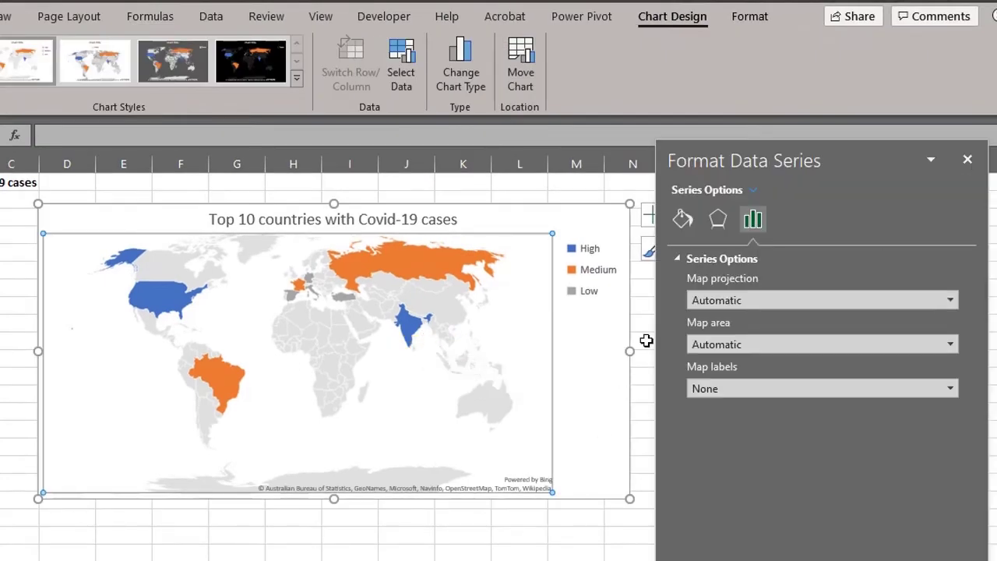
{"action": "left_click", "coordinate": [676, 259]}
{"action": "left_click", "coordinate": [677, 261]}
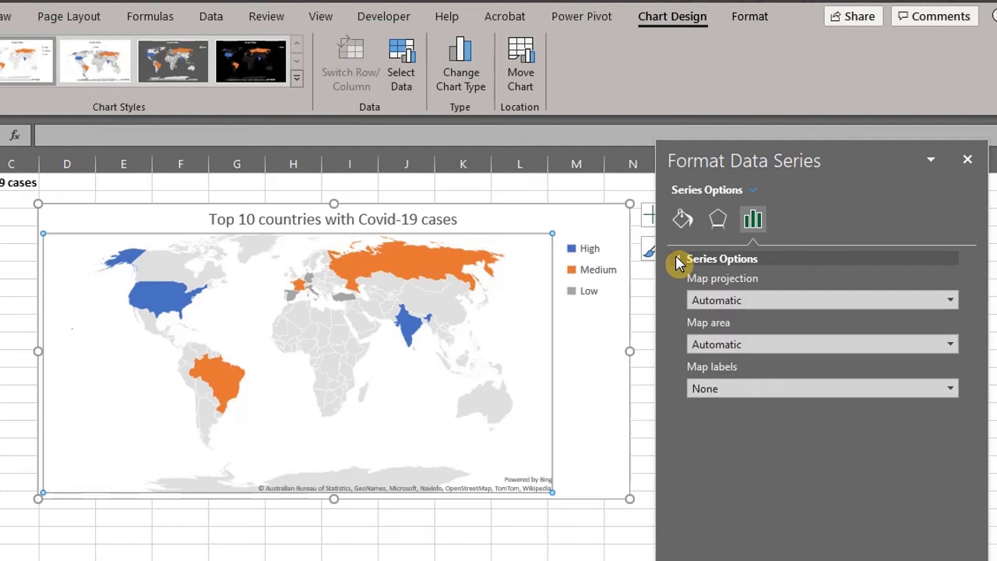
{"action": "left_click", "coordinate": [967, 161]}
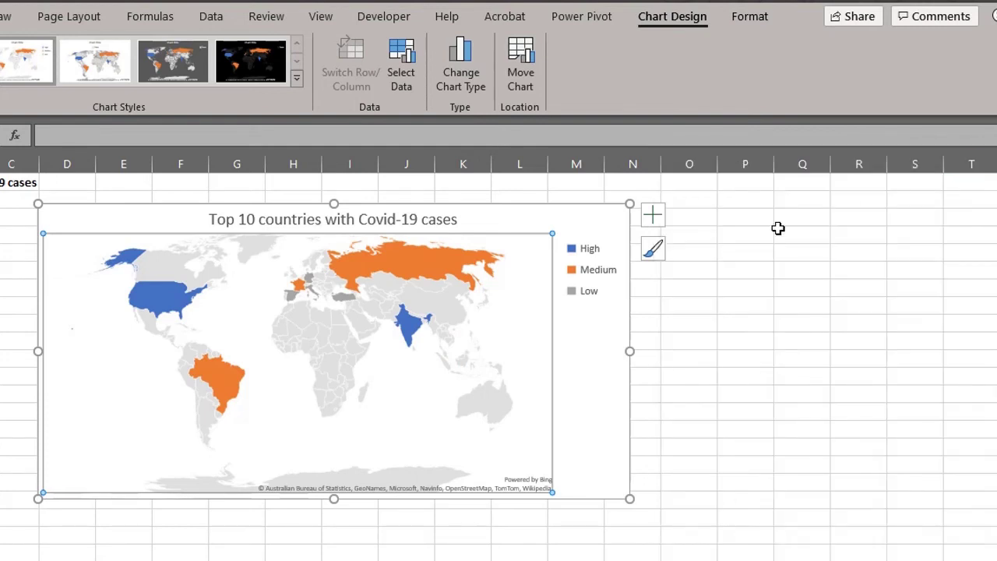
{"action": "left_click", "coordinate": [656, 258]}
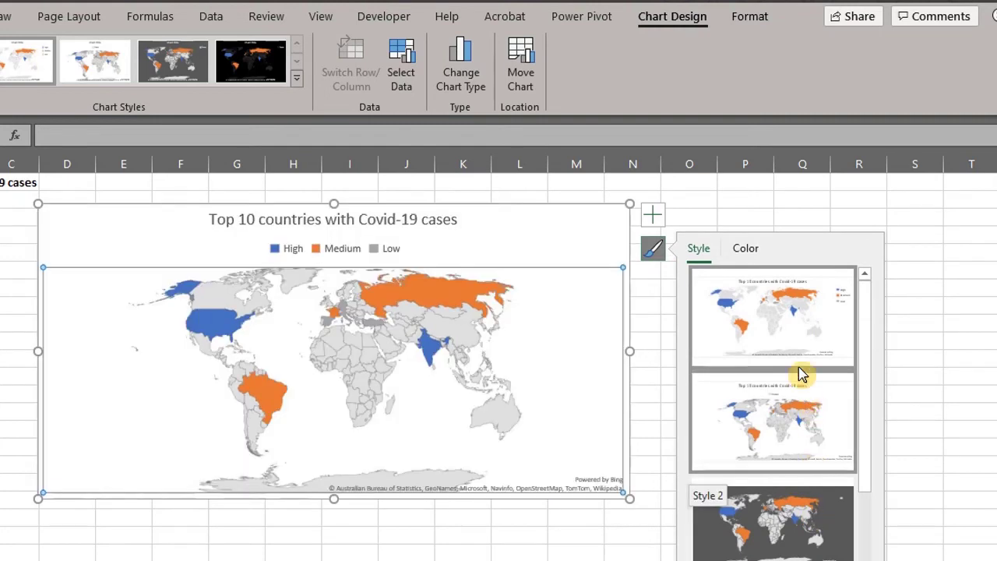
{"action": "left_click", "coordinate": [742, 211]}
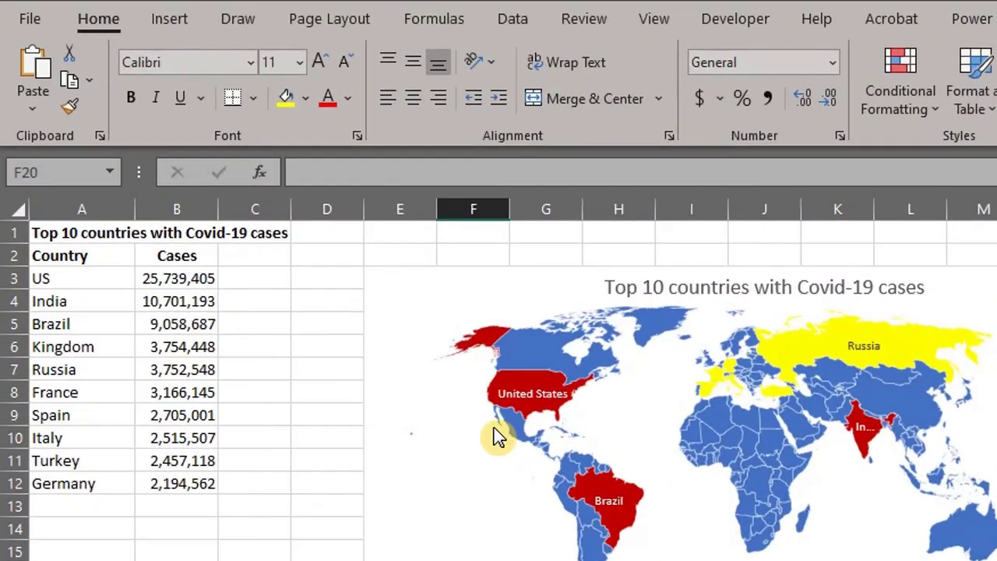
Convert the A3:A12 country names to Geography data type and widen column A
{"action": "left_click", "coordinate": [92, 282]}
{"action": "left_click_drag", "start_coordinate": [92, 282], "coordinate": [98, 483]}
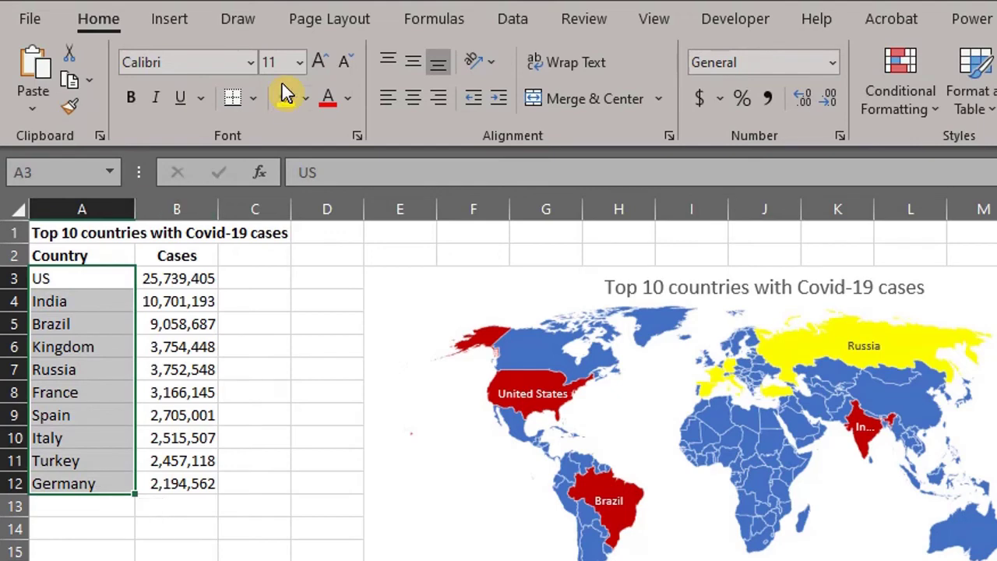
{"action": "left_click", "coordinate": [491, 17]}
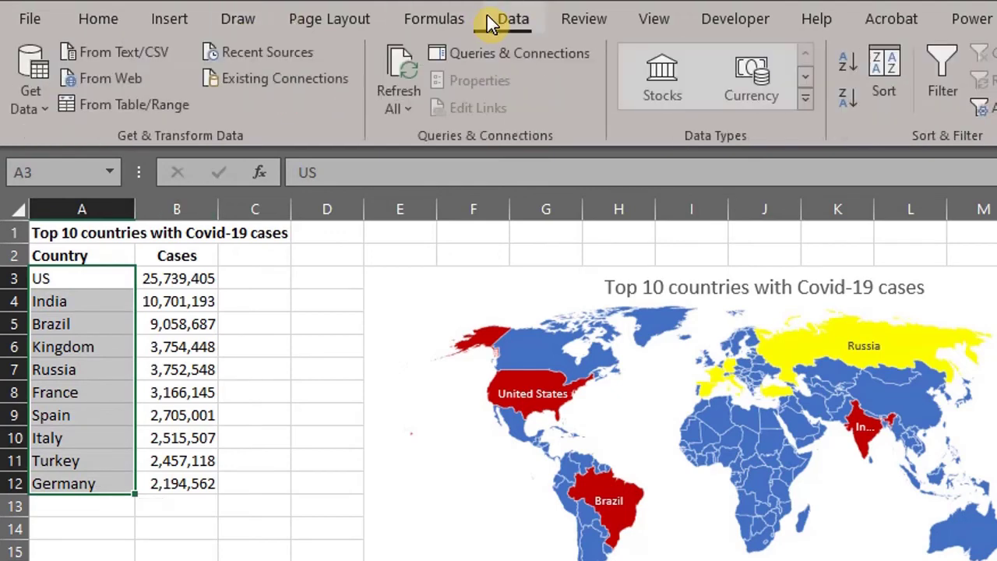
{"action": "left_click", "coordinate": [805, 100]}
{"action": "left_click", "coordinate": [810, 103]}
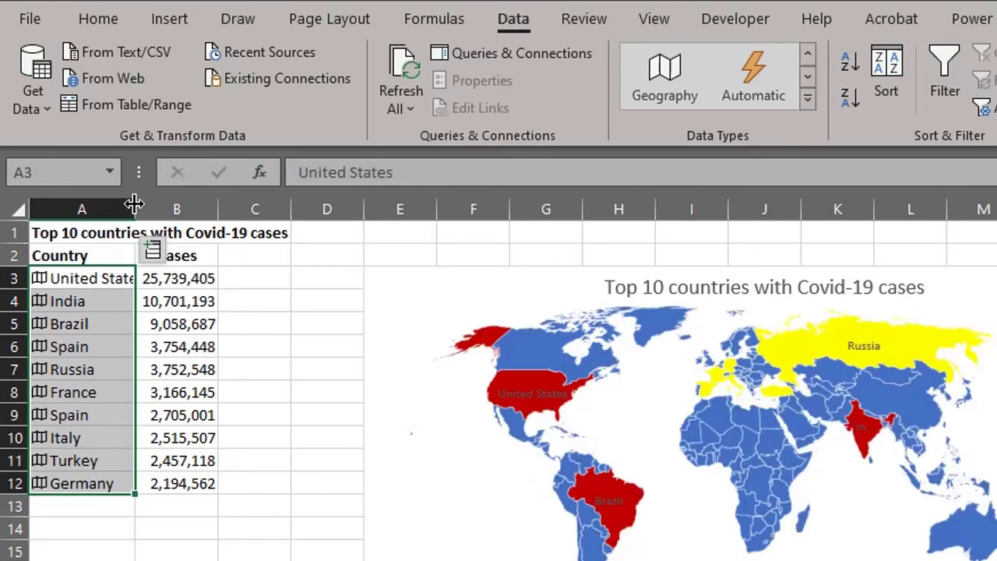
{"action": "left_click_drag", "start_coordinate": [134, 204], "coordinate": [166, 209]}
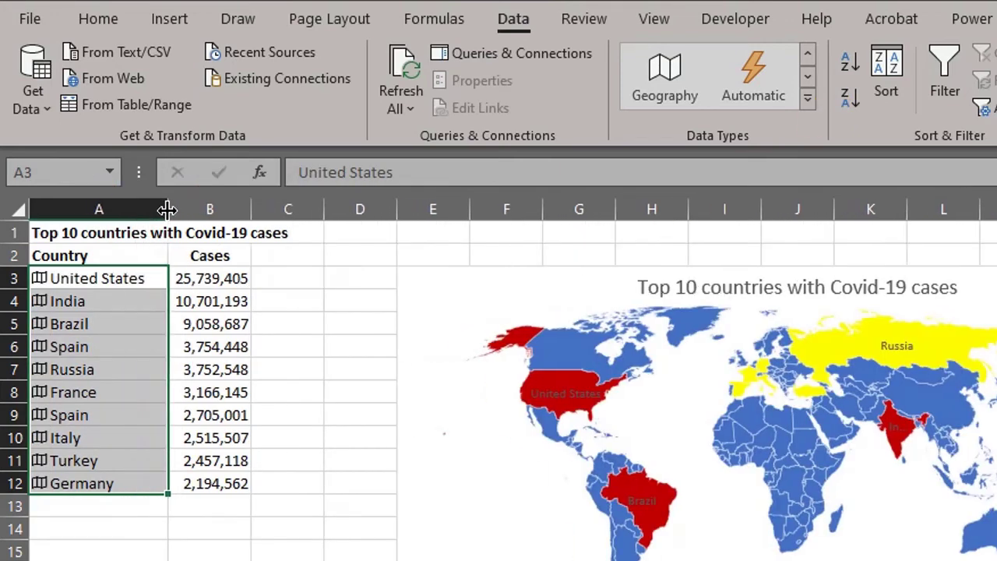
{"action": "left_click", "coordinate": [86, 502]}
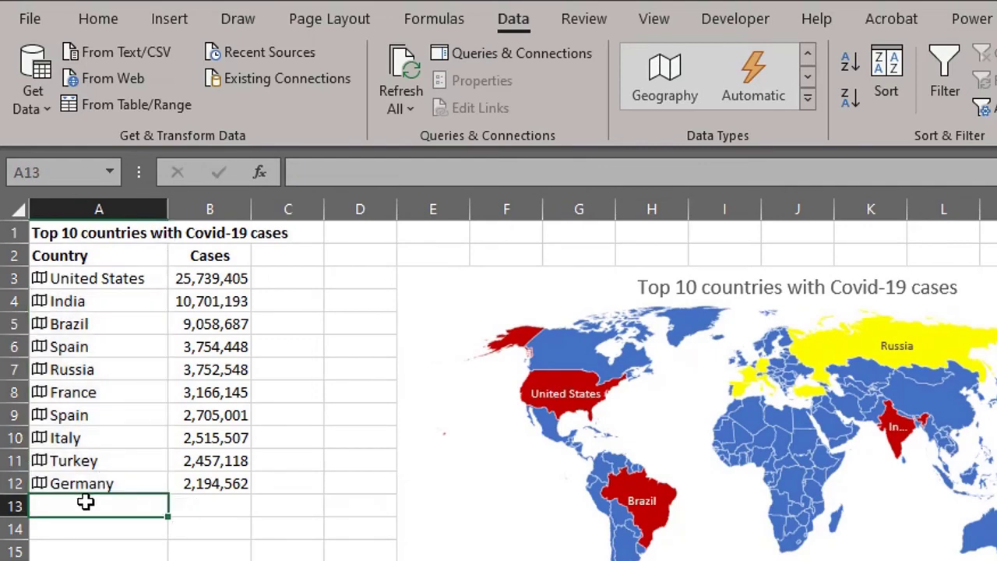
{"action": "left_click", "coordinate": [43, 285]}
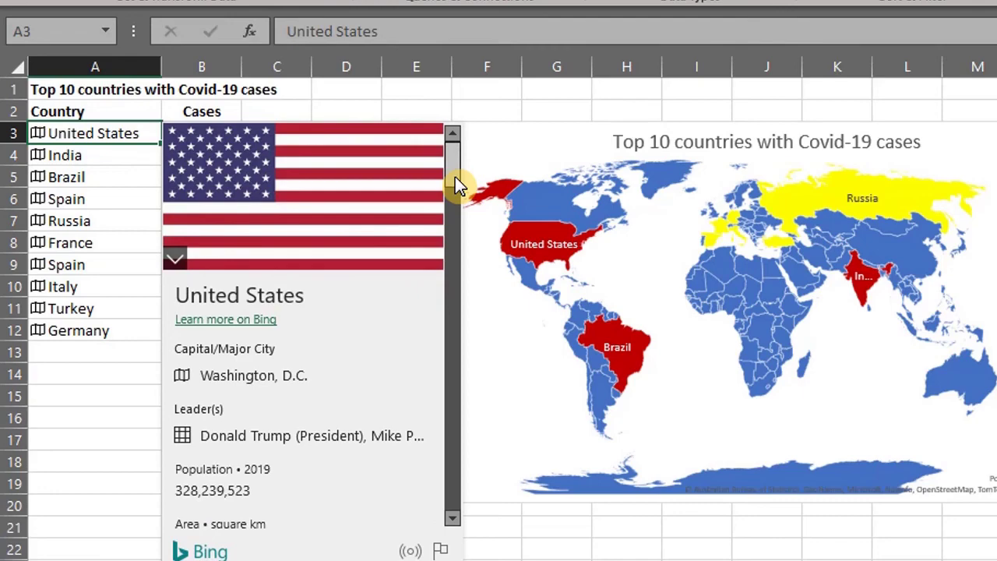
{"action": "left_click_drag", "start_coordinate": [455, 177], "coordinate": [449, 525]}
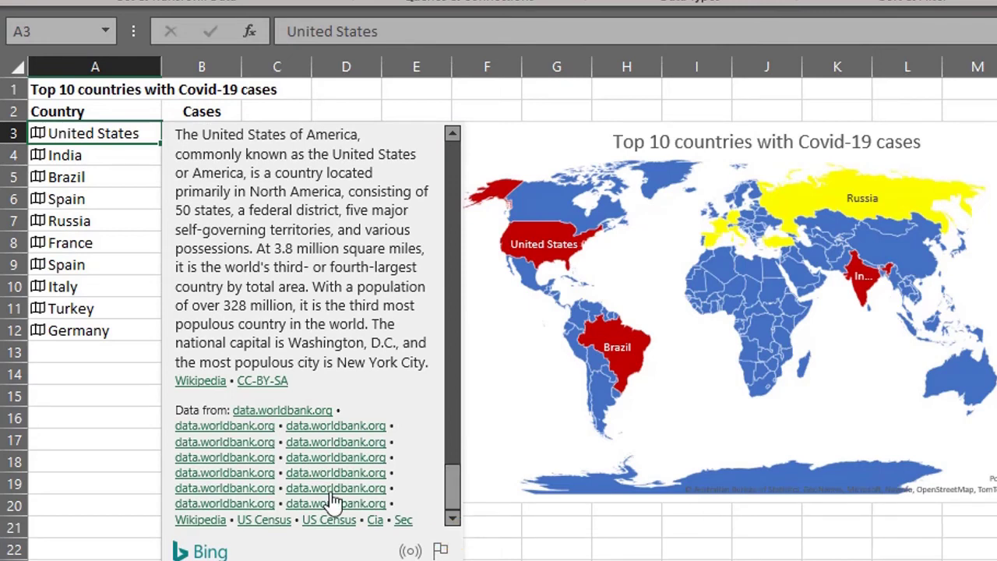
{"action": "left_click", "coordinate": [78, 370]}
{"action": "left_click", "coordinate": [79, 371]}
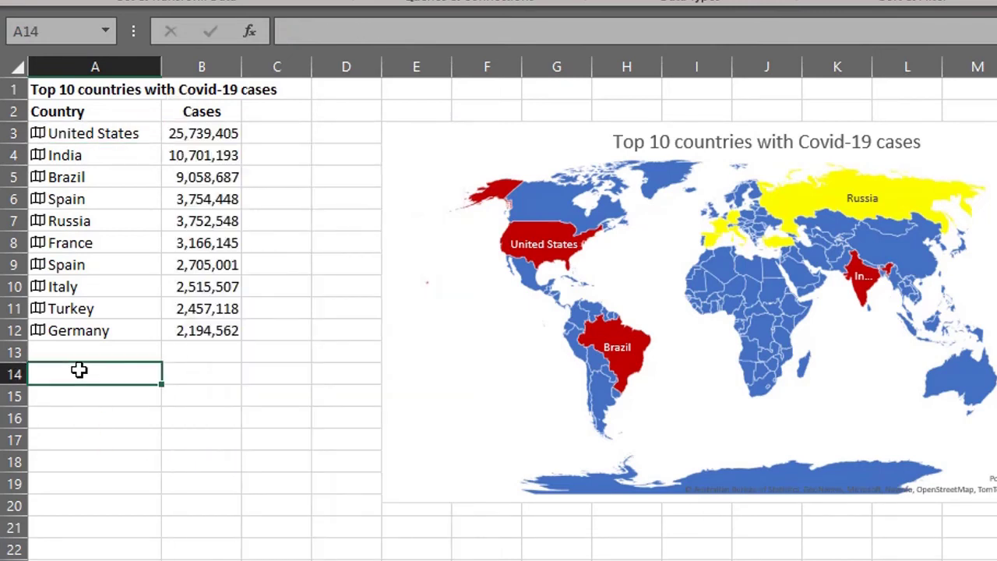
{"action": "left_click_drag", "start_coordinate": [96, 132], "coordinate": [93, 324]}
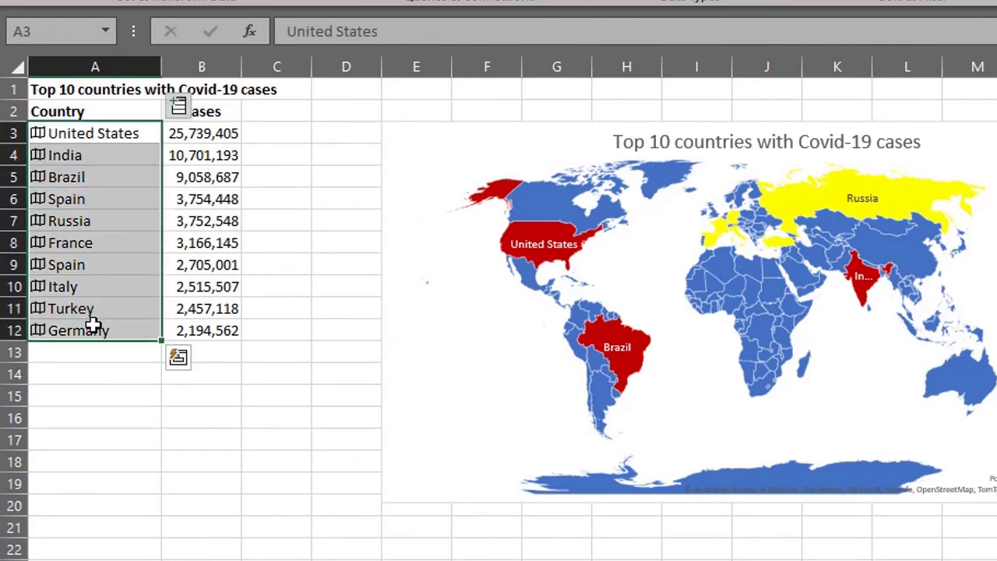
Extract each country's GDP into column C and autofit the column to show the values
{"action": "left_click", "coordinate": [180, 113]}
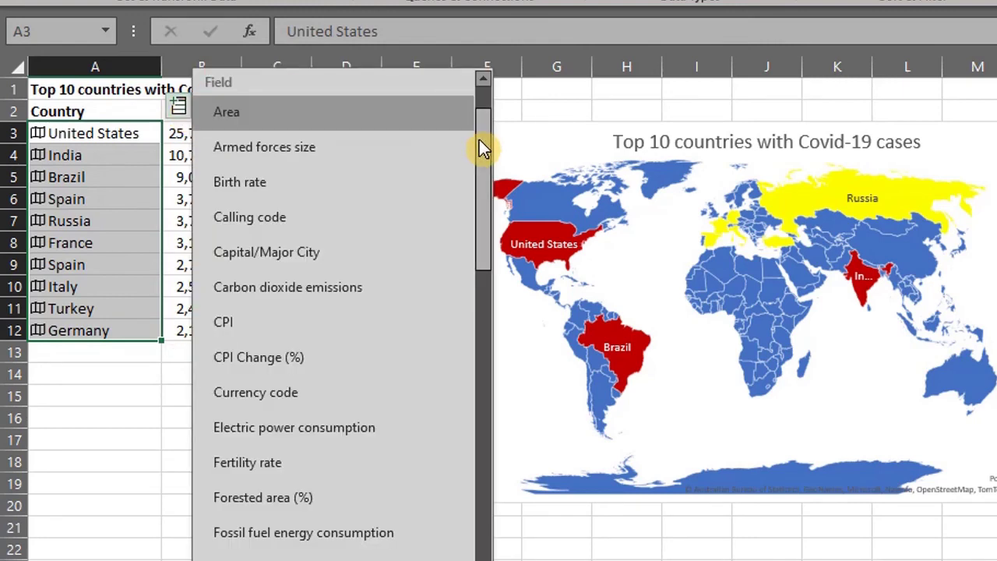
{"action": "left_click_drag", "start_coordinate": [482, 144], "coordinate": [476, 238]}
{"action": "left_click", "coordinate": [320, 305]}
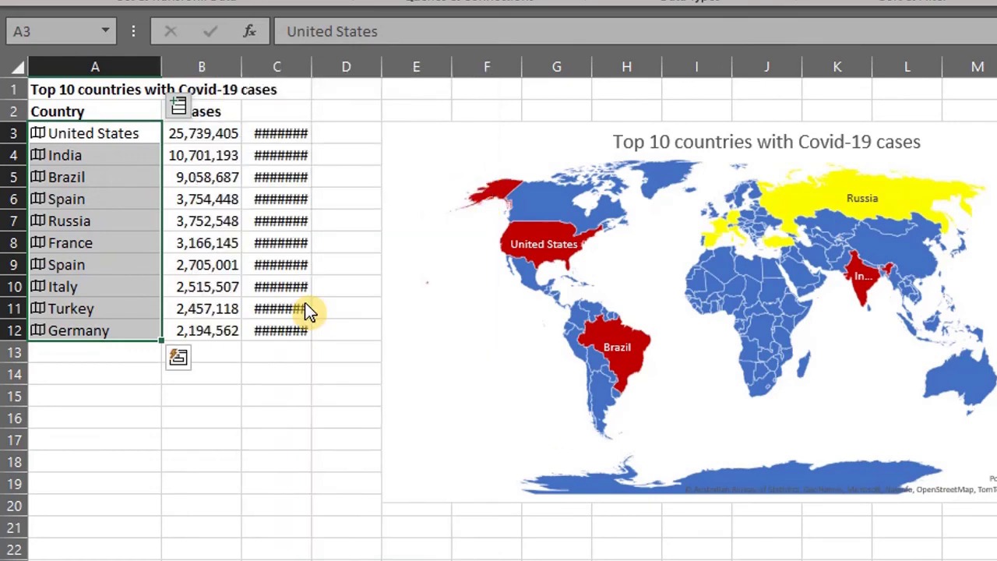
{"action": "left_click_drag", "start_coordinate": [312, 75], "coordinate": [315, 76]}
{"action": "double_click", "coordinate": [314, 76]}
Add the heading 'GDP' in C2 and switch the map's data range from Cases to GDP
{"action": "left_click", "coordinate": [318, 67]}
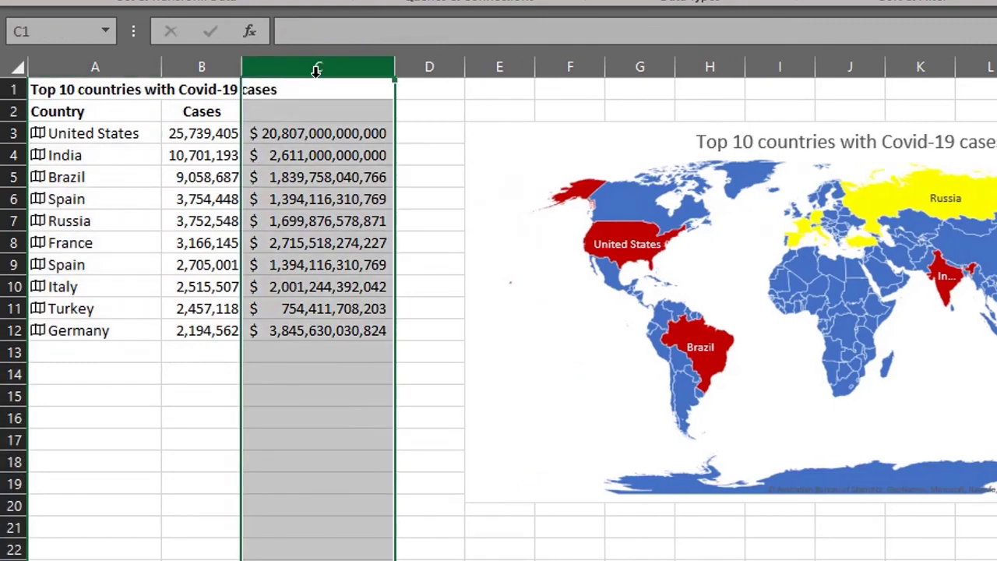
{"action": "left_click", "coordinate": [311, 113]}
{"action": "type", "text": "GDP"}
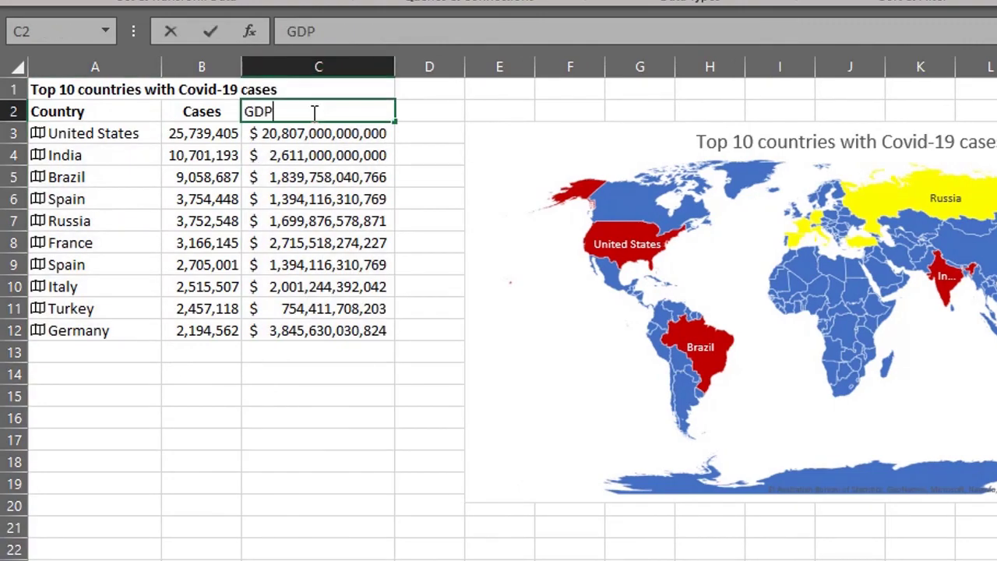
{"action": "key", "text": "Return"}
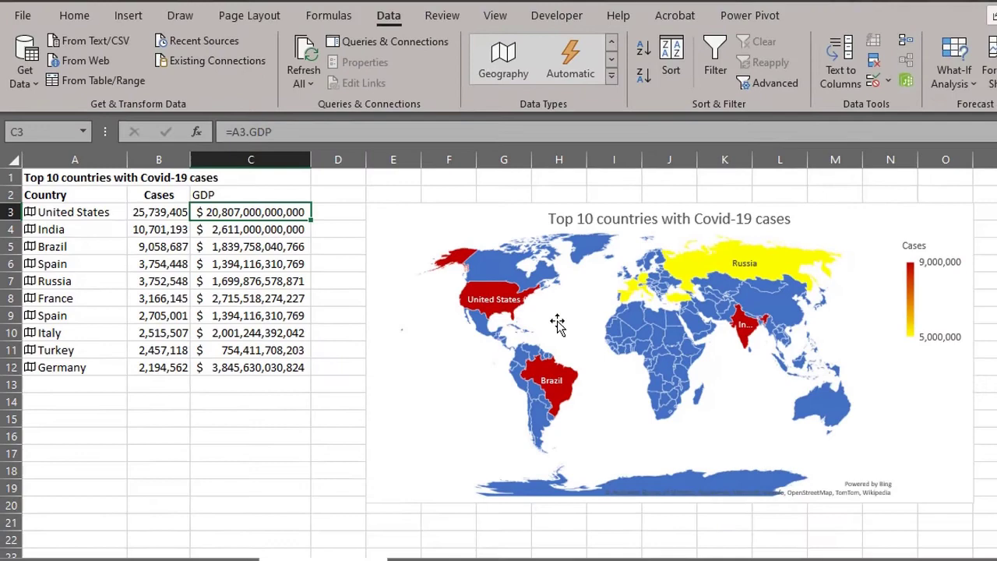
{"action": "left_click", "coordinate": [628, 299]}
{"action": "left_click_drag", "start_coordinate": [191, 287], "coordinate": [205, 295]}
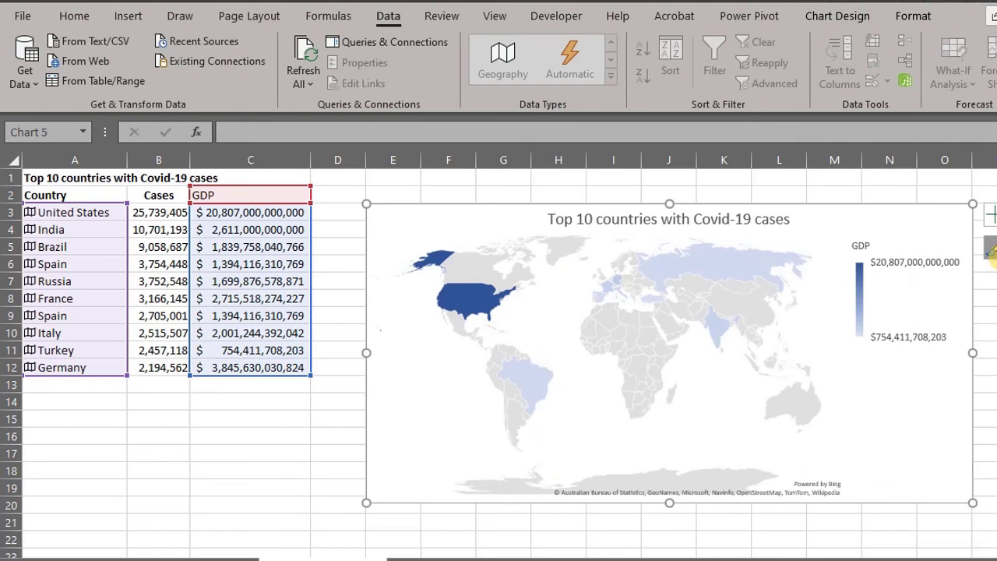
Give the GDP map the black chart style, after trying the dark grey style
{"action": "left_click", "coordinate": [990, 248]}
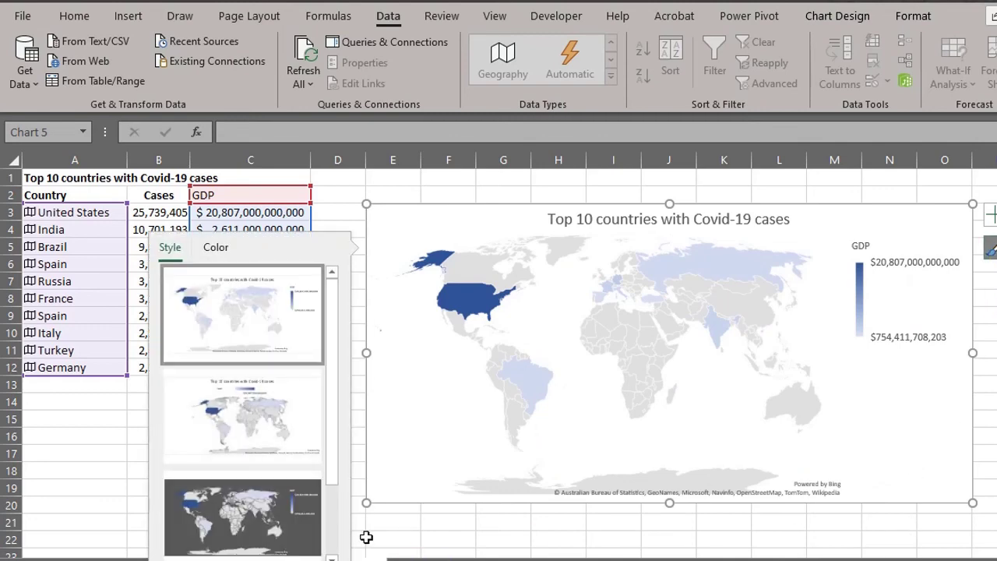
{"action": "left_click", "coordinate": [286, 521]}
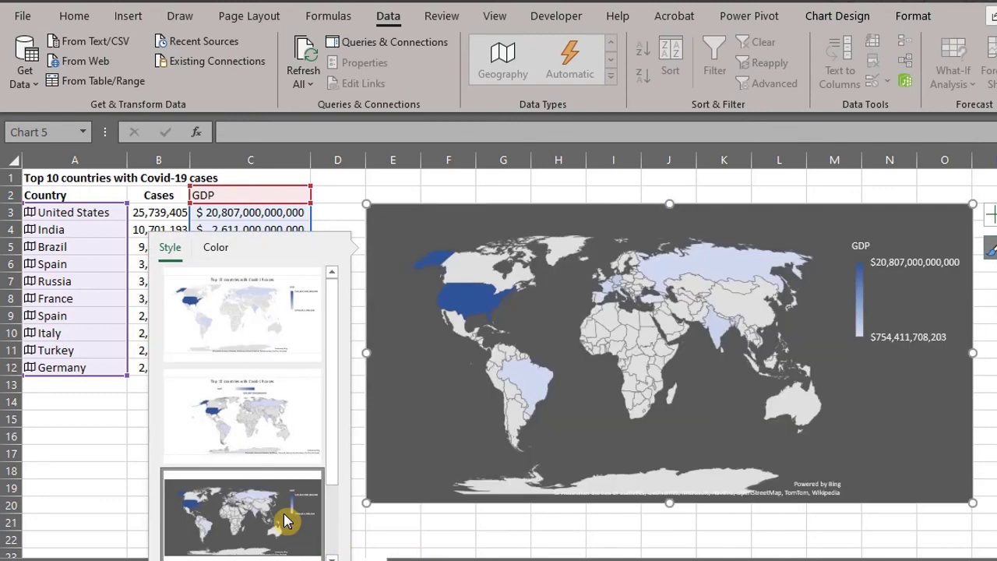
{"action": "left_click_drag", "start_coordinate": [334, 467], "coordinate": [334, 538]}
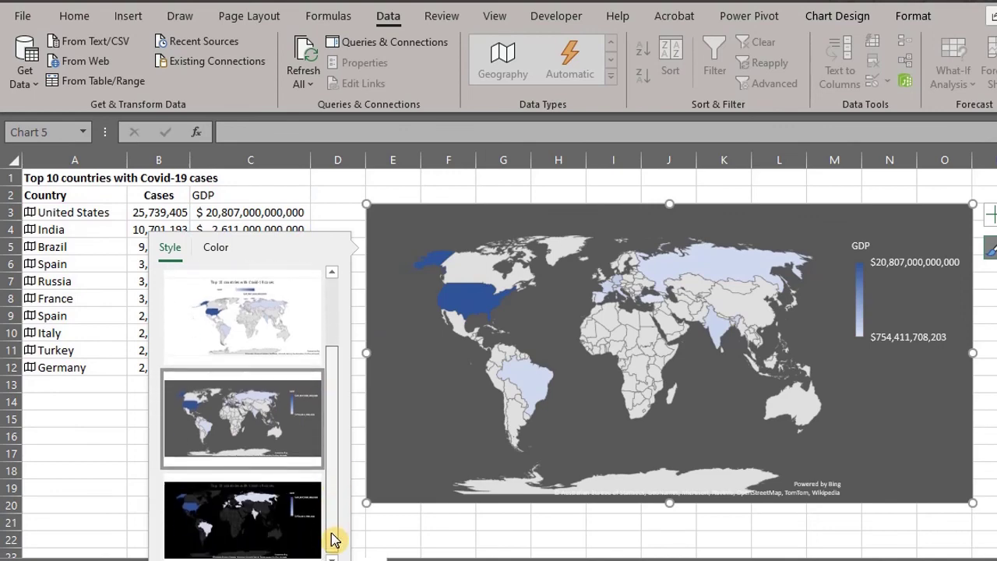
{"action": "left_click", "coordinate": [282, 528]}
{"action": "left_click", "coordinate": [106, 519]}
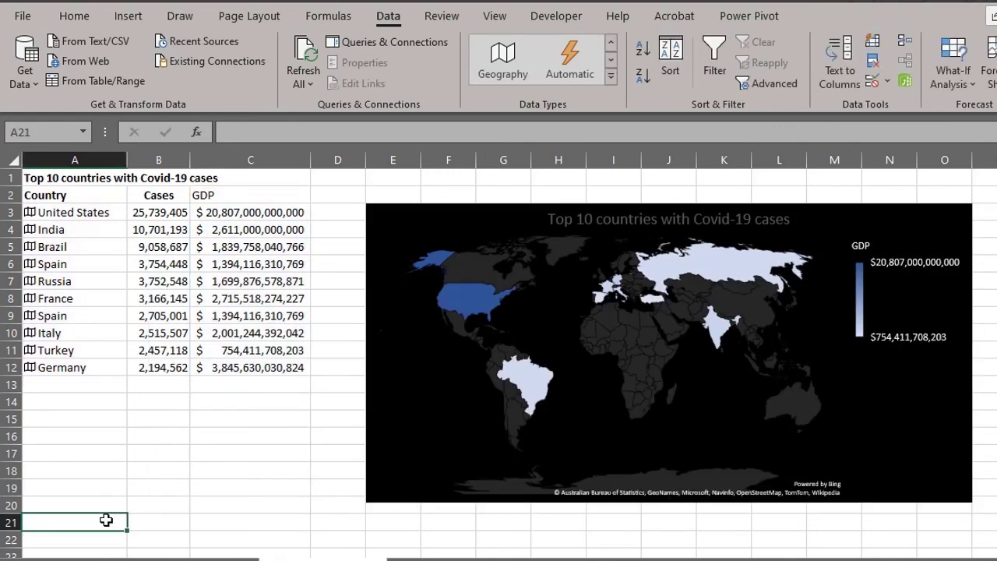